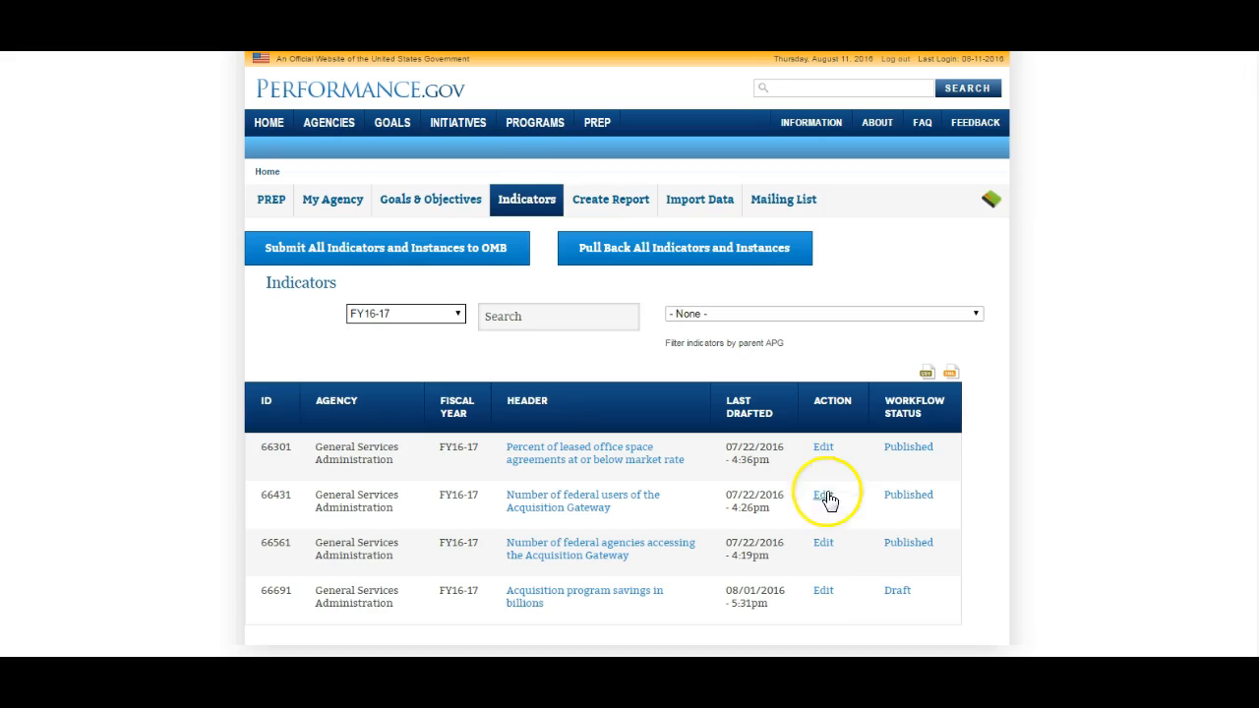
# Step: Open the draft indicator "Acquisition program savings in billions" for editing and check the help note for its Indicator Header
pyautogui.click(822, 593)
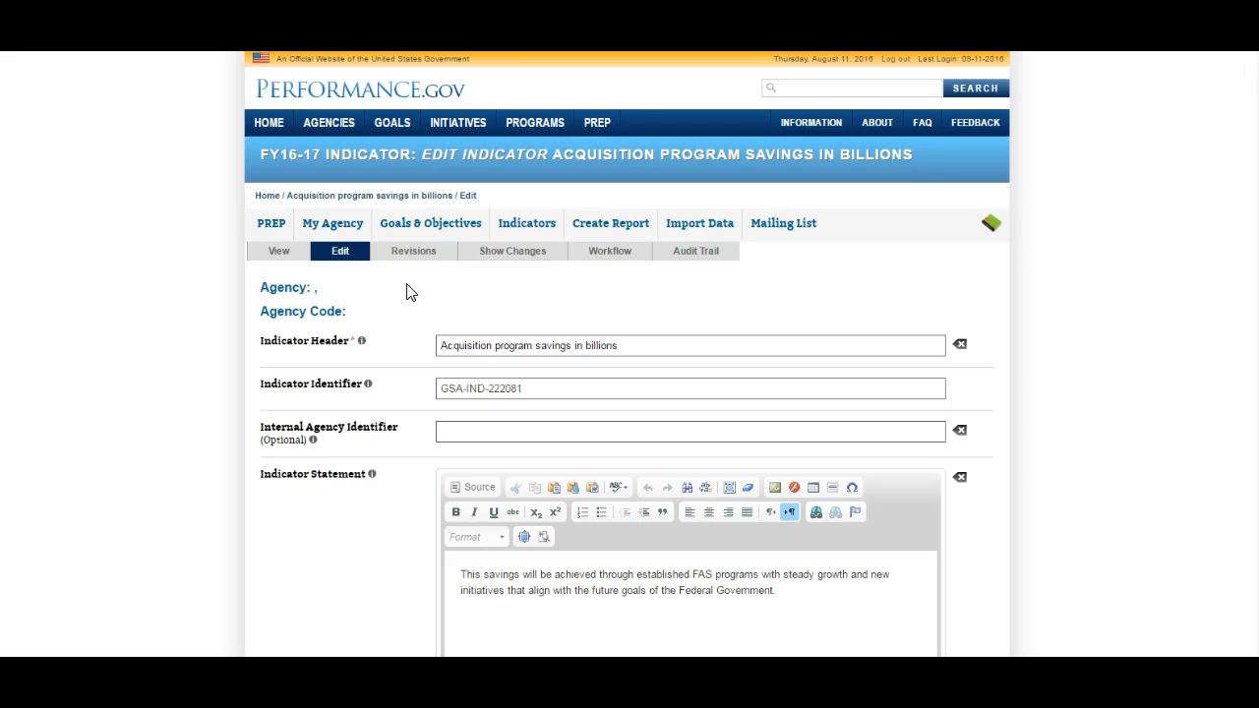
pyautogui.click(362, 342)
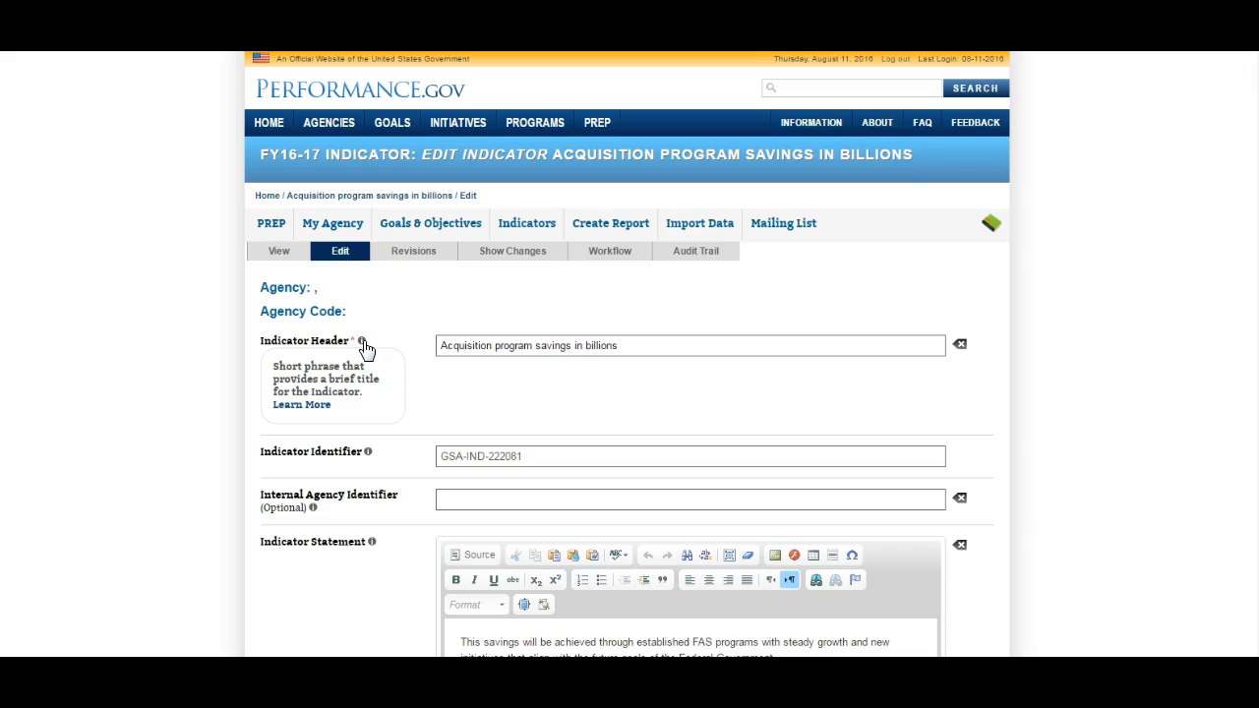
pyautogui.click(362, 341)
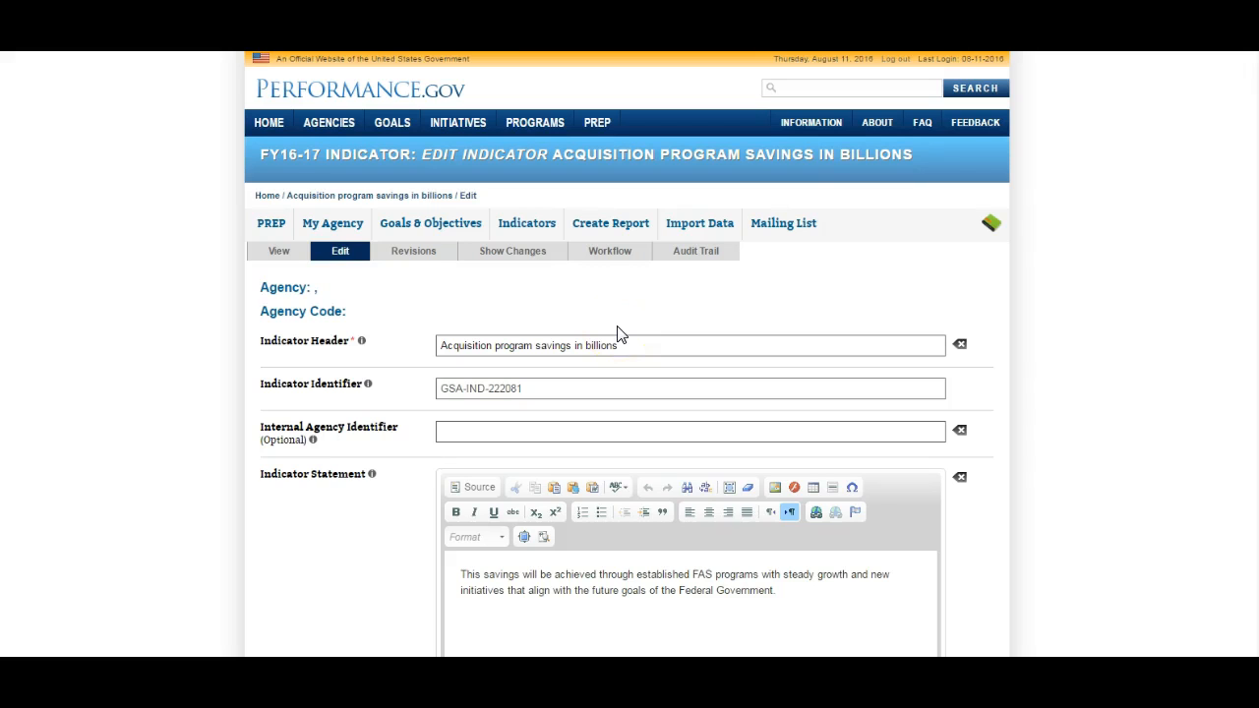
pyautogui.click(922, 346)
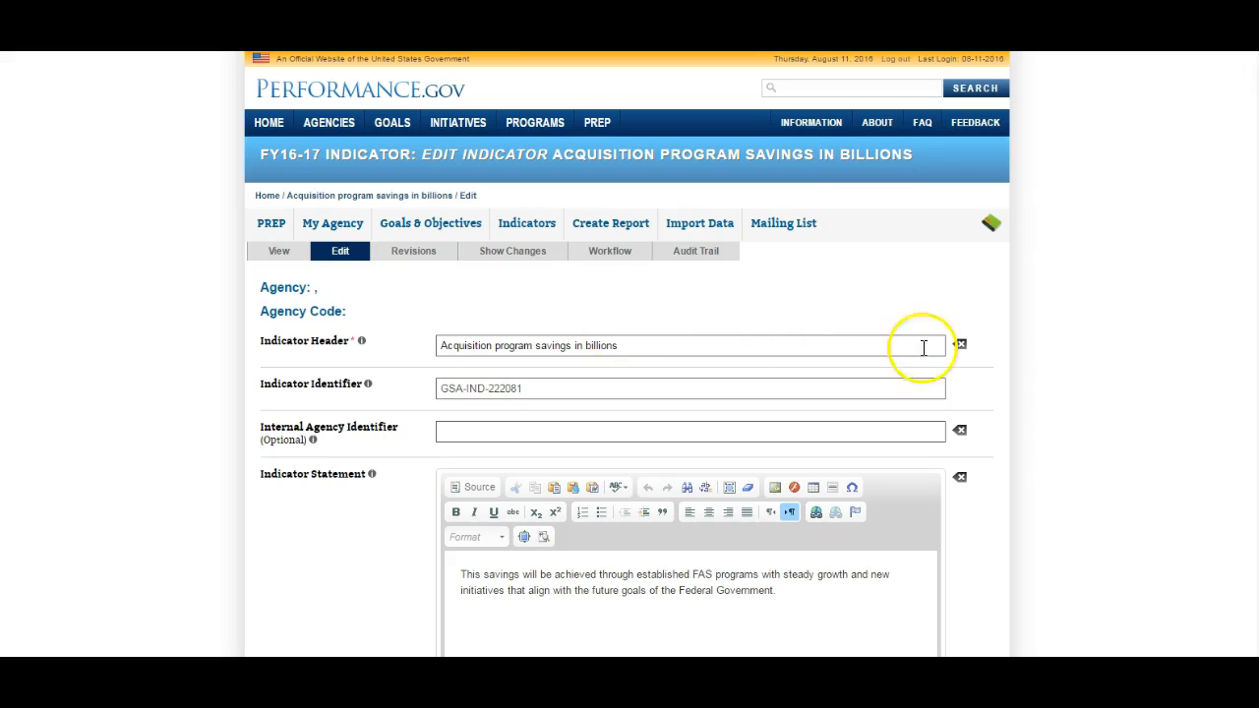
# Step: Review the indicator's fields through to the workflow settings, including the help note on Frequency
pyautogui.scroll(-3, 1082, 374)
pyautogui.scroll(-7, 1068, 377)
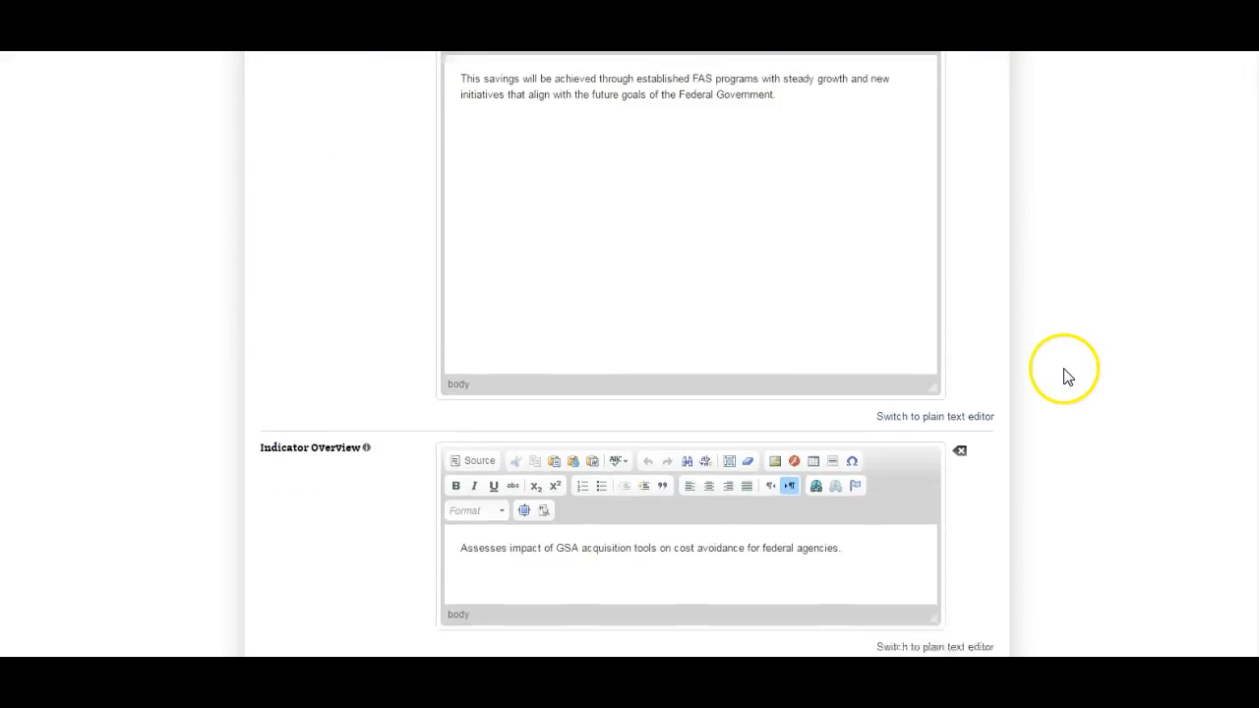
pyautogui.scroll(-3, 1062, 377)
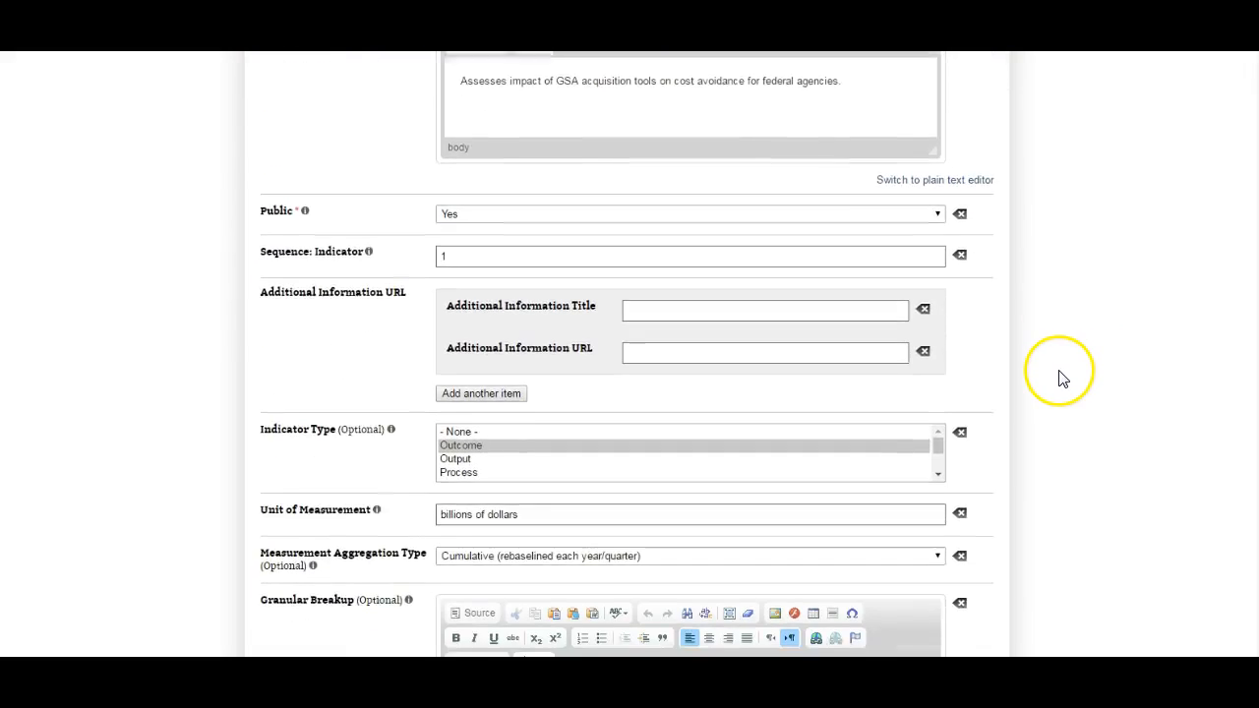
pyautogui.scroll(-2, 1059, 379)
pyautogui.scroll(-6, 1059, 380)
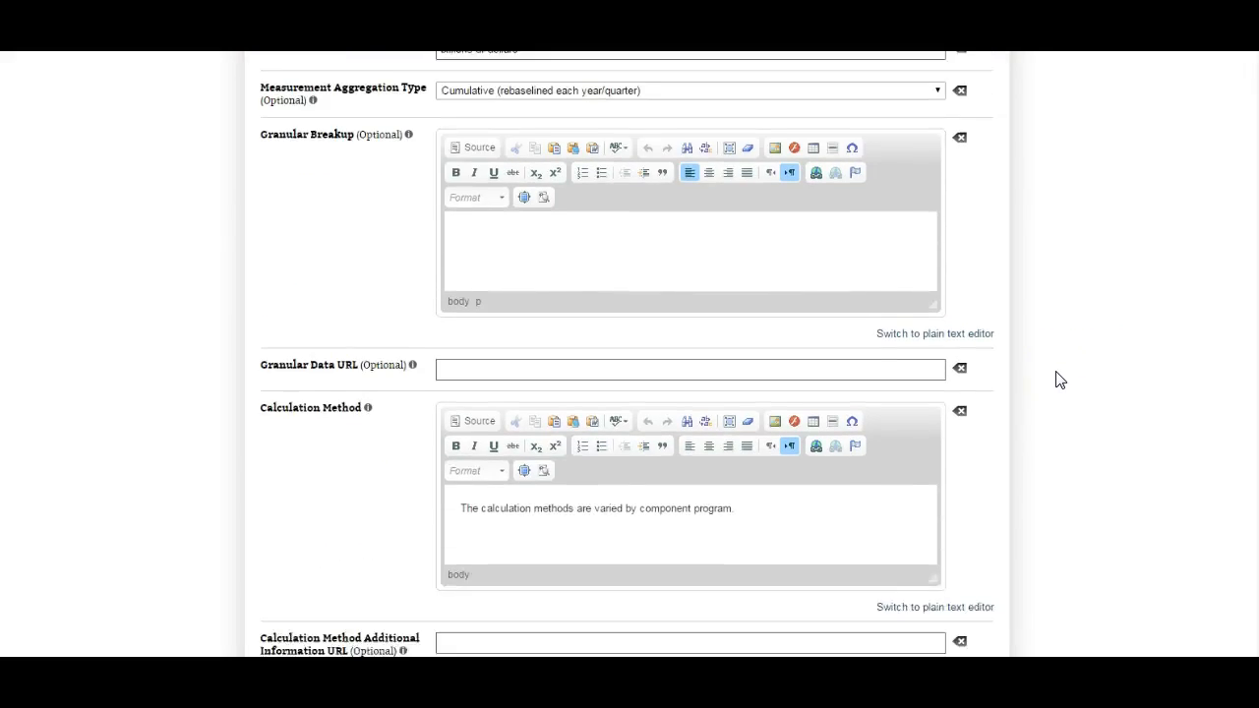
pyautogui.scroll(-5, 1059, 380)
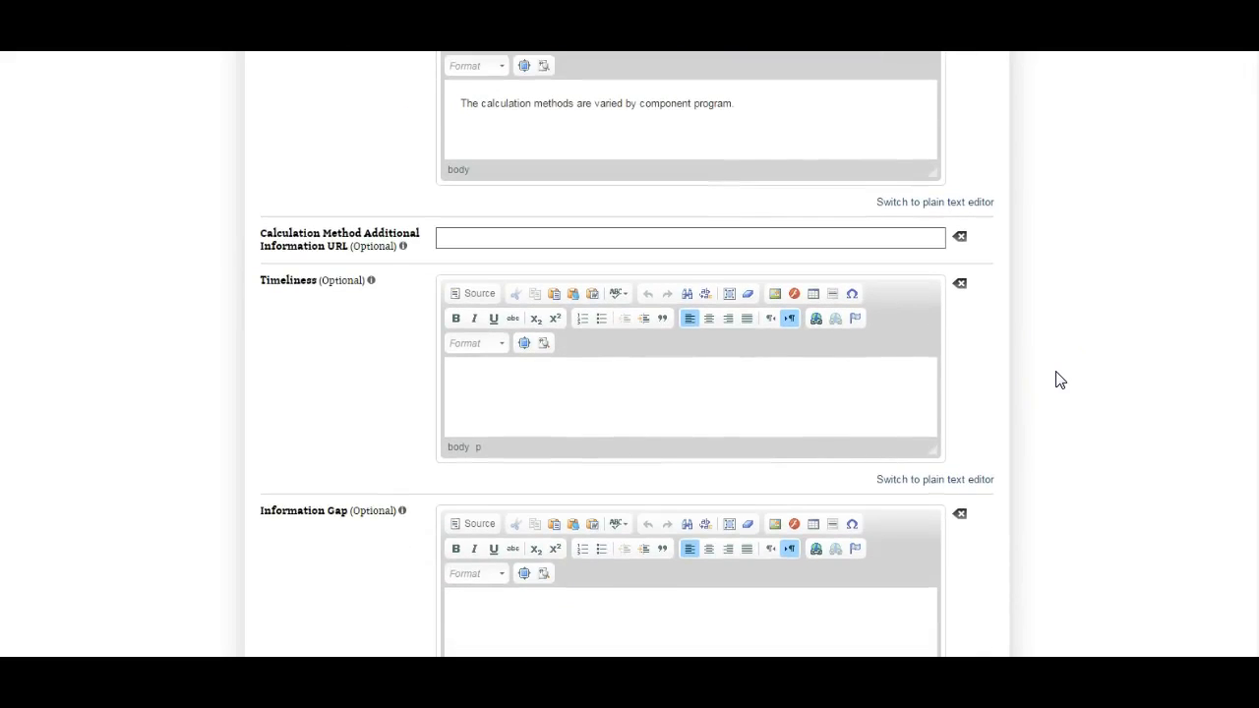
pyautogui.scroll(-3, 1059, 379)
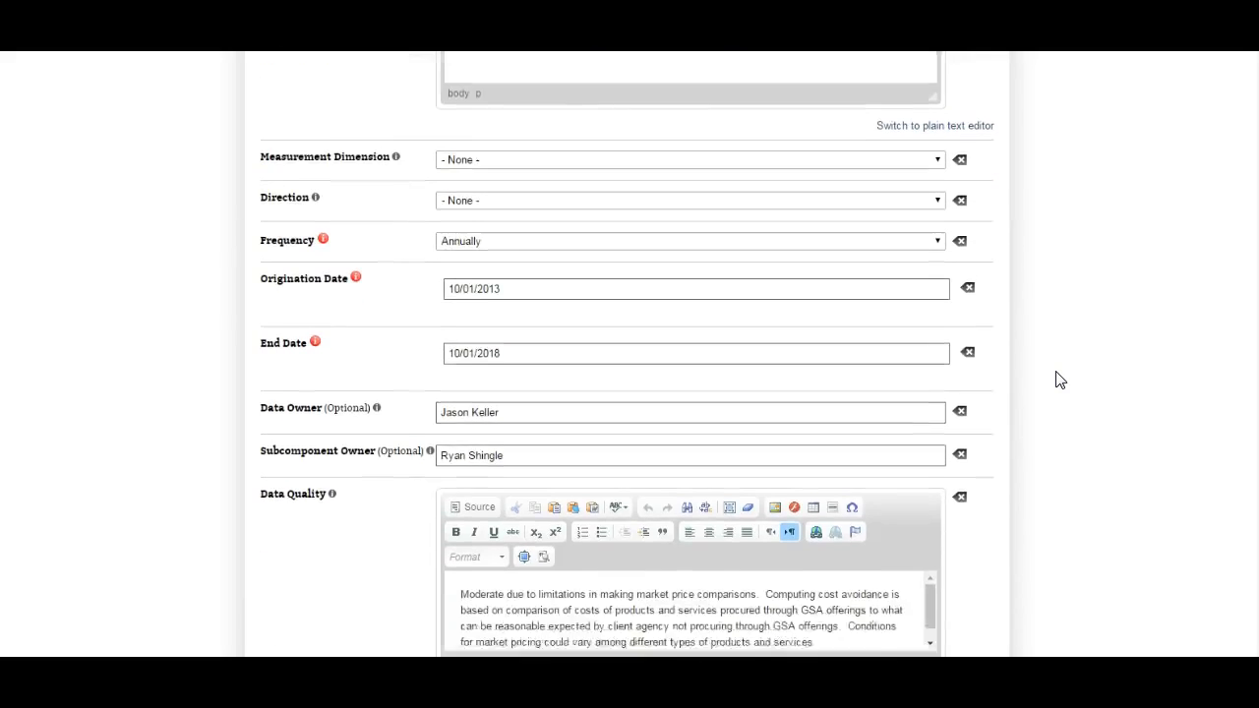
pyautogui.moveTo(328, 203)
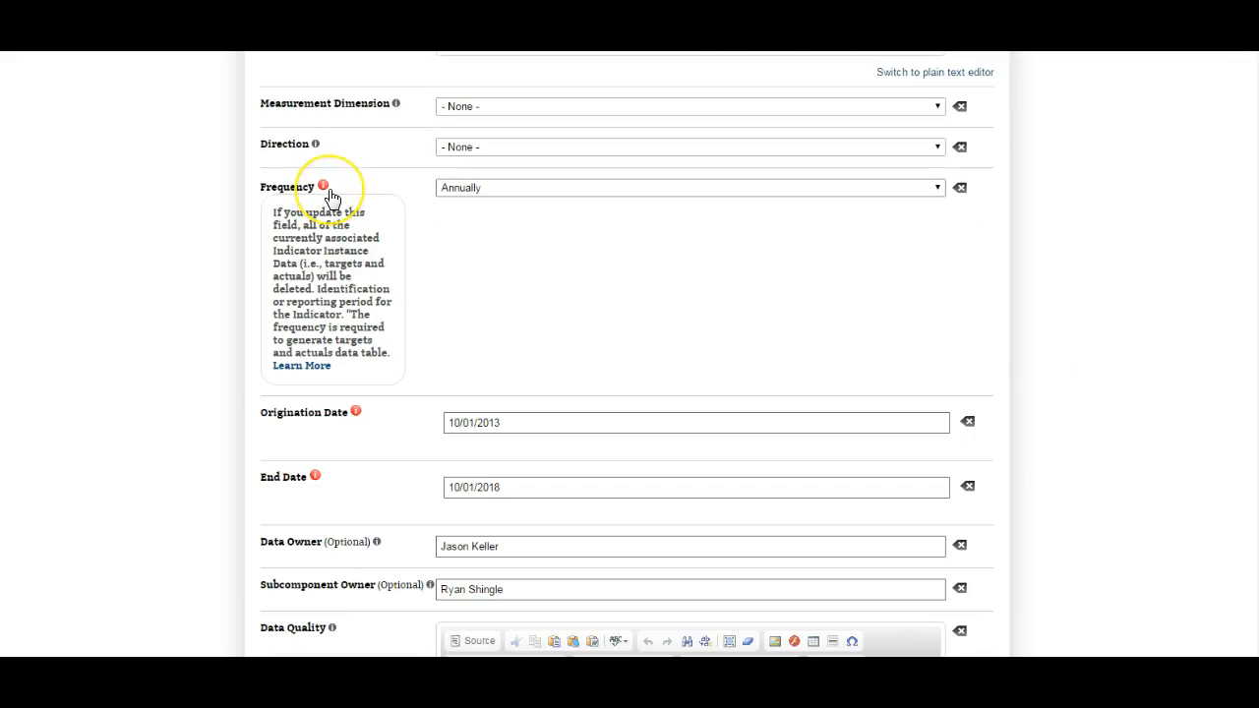
pyautogui.click(284, 197)
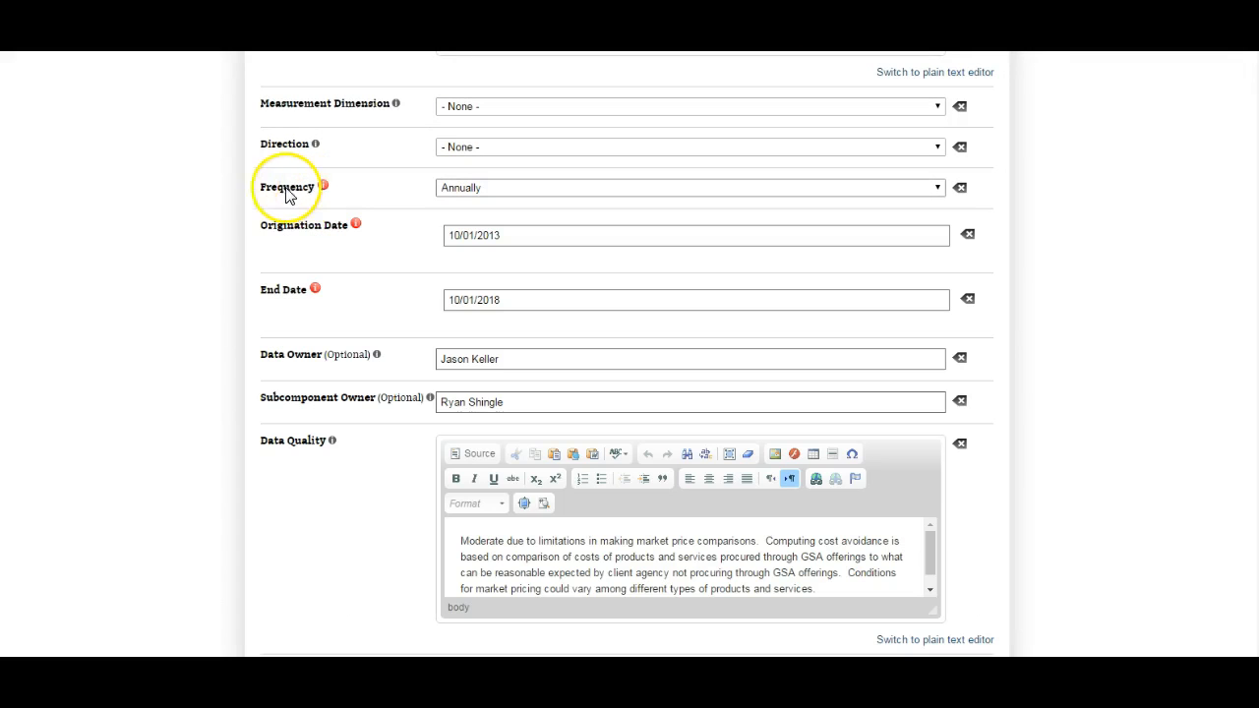
pyautogui.scroll(-7, 220, 598)
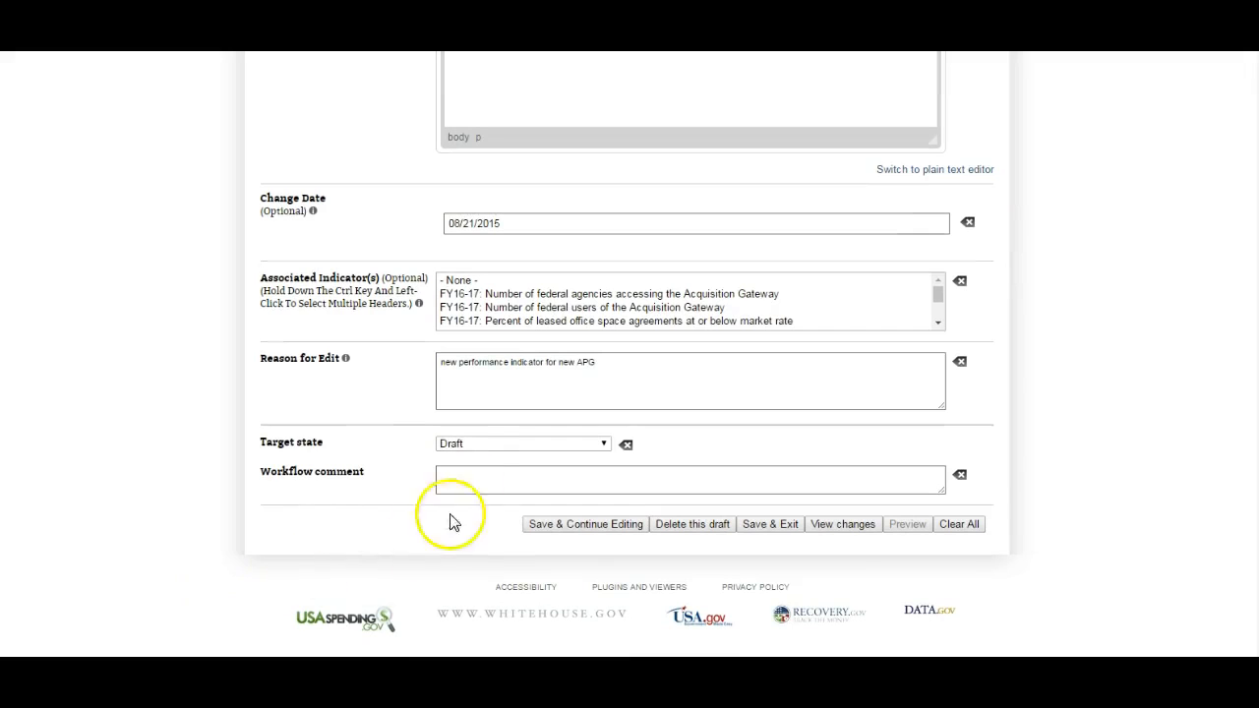
# Step: Set the indicator's target state to In Queue for Quarterly Publication, then save and exit, accepting the reporting frequency warning
pyautogui.click(478, 443)
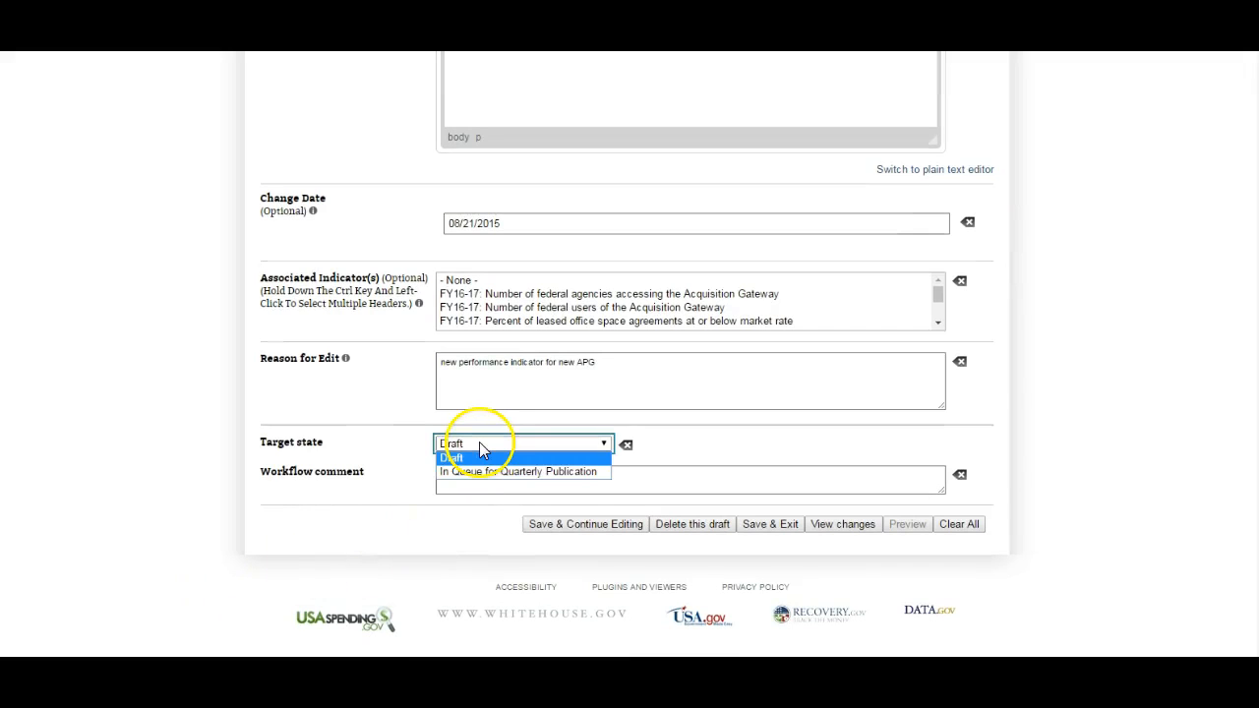
pyautogui.click(558, 473)
pyautogui.click(784, 529)
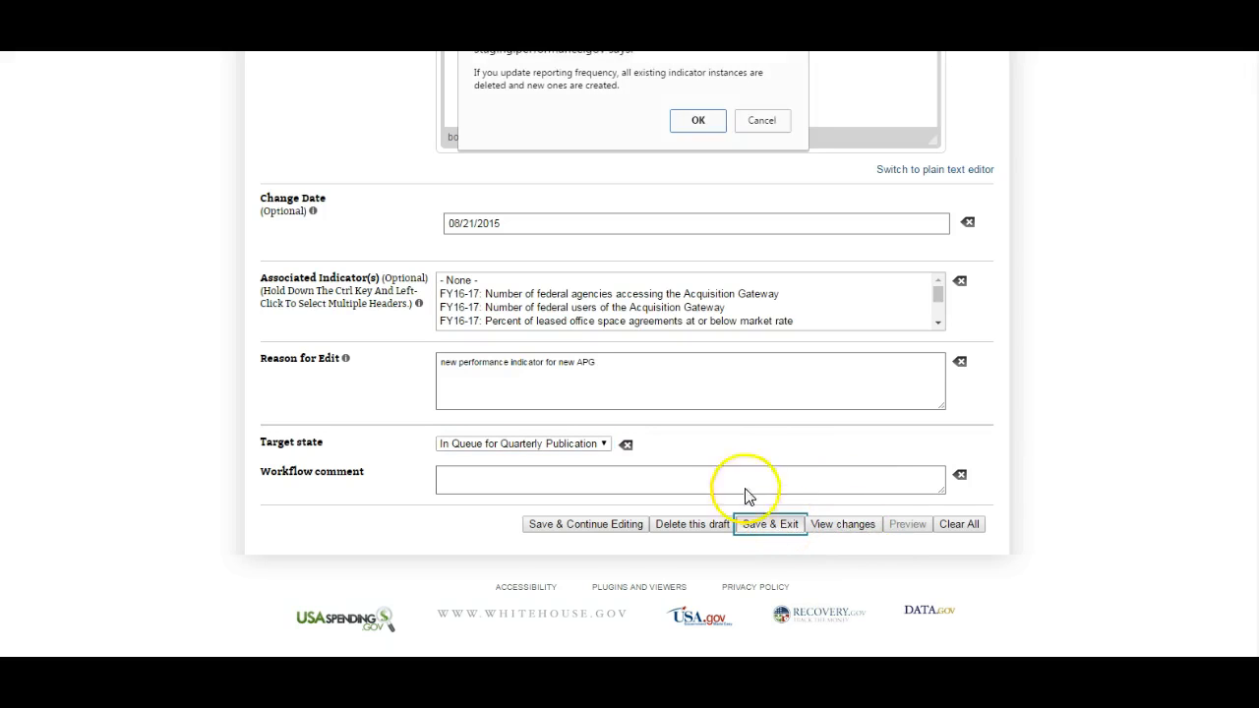
pyautogui.click(703, 125)
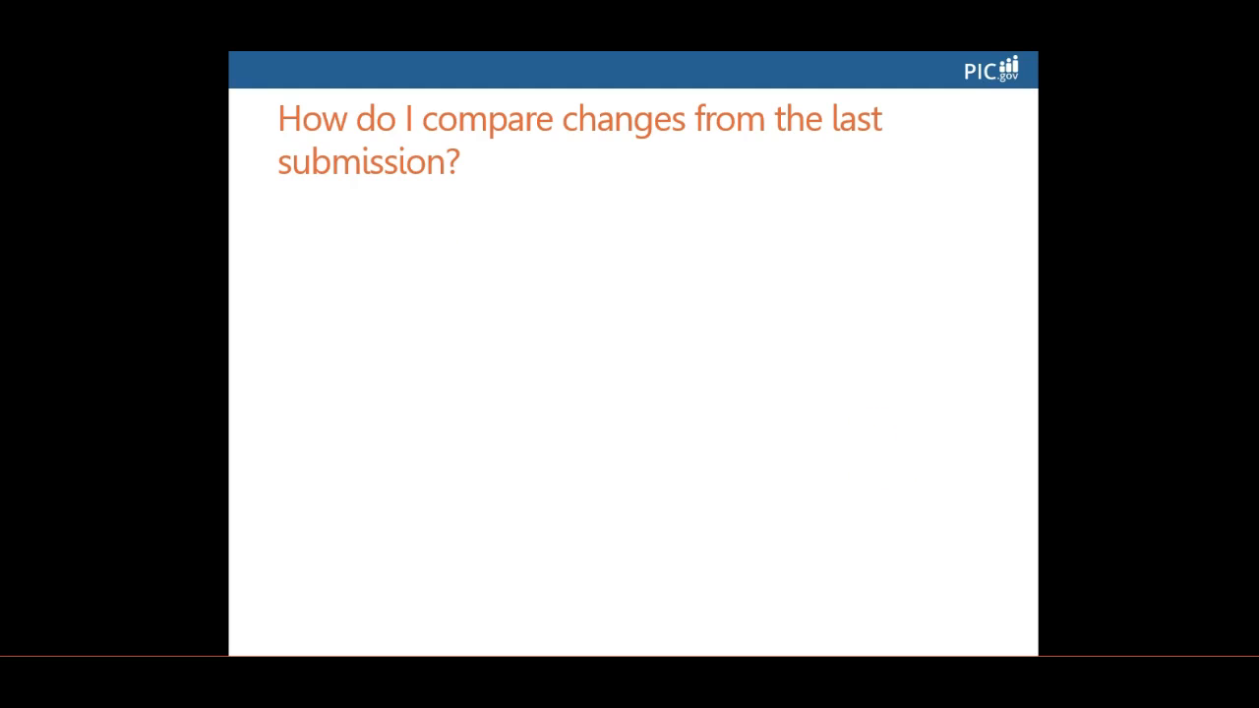
# Step: Examine the changes made to the "Reduce the Federal Footprint" agency priority goal since the last published version
pyautogui.click(882, 453)
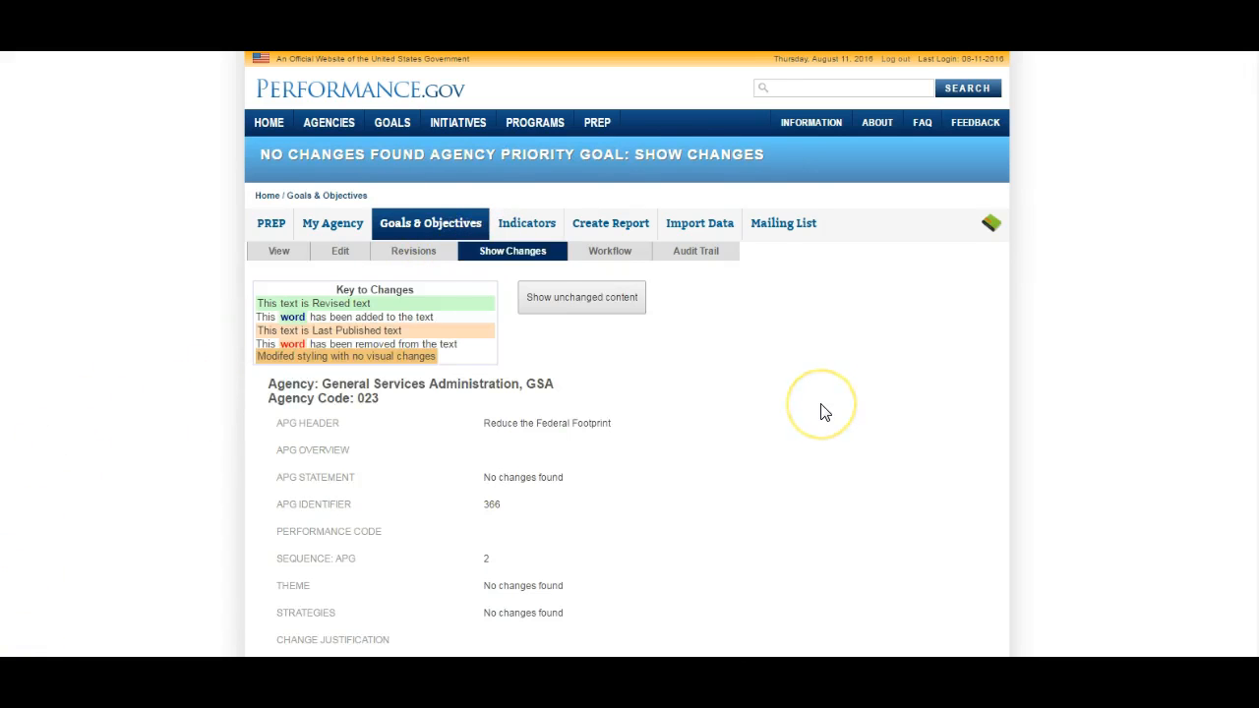
pyautogui.scroll(-3, 824, 412)
pyautogui.scroll(-5, 824, 412)
pyautogui.scroll(-3, 824, 412)
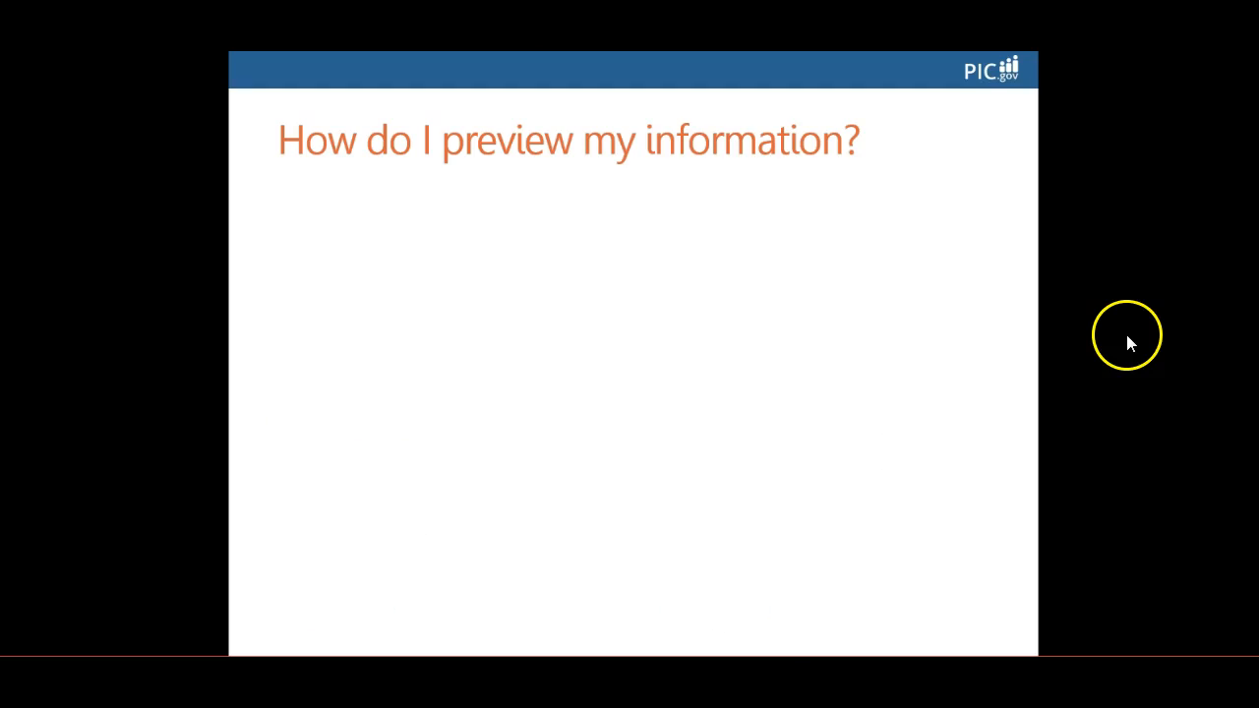
# Step: Preview the FY14-15 agency priority goal "Reduce the Federal Footprint" from its edit form and decline the feedback survey
pyautogui.click(1127, 337)
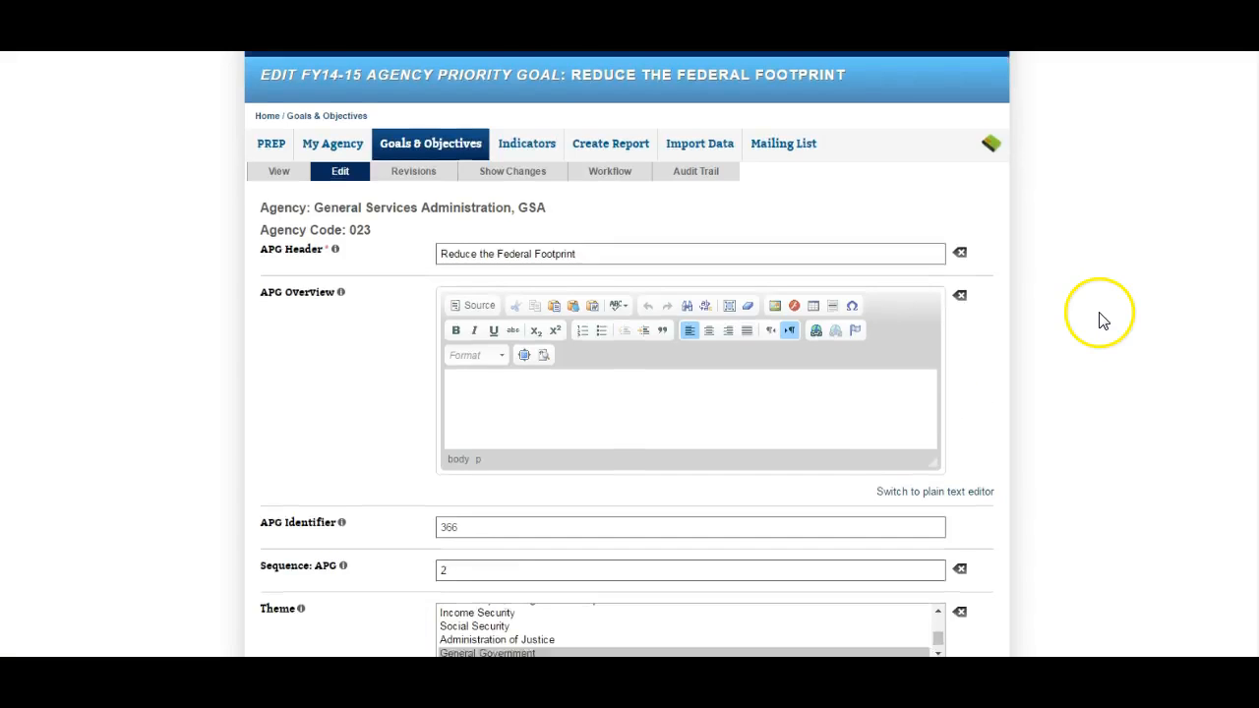
pyautogui.scroll(-10, 1100, 325)
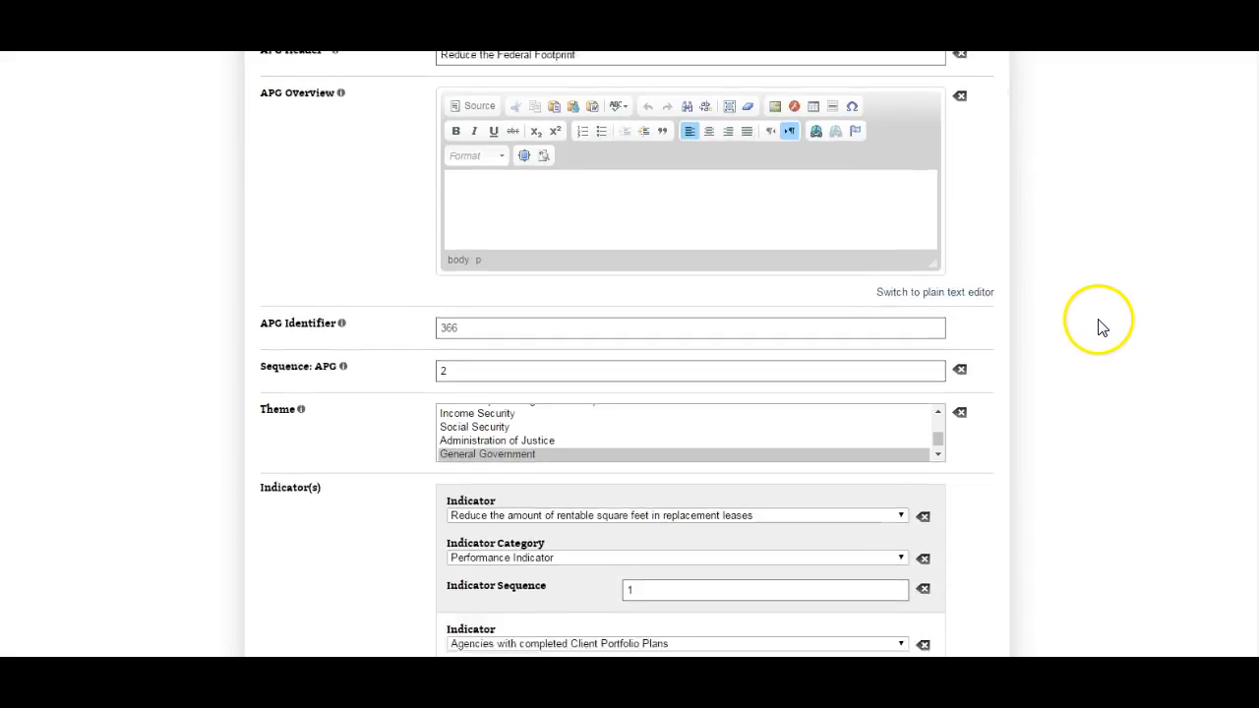
pyautogui.scroll(-7, 1099, 333)
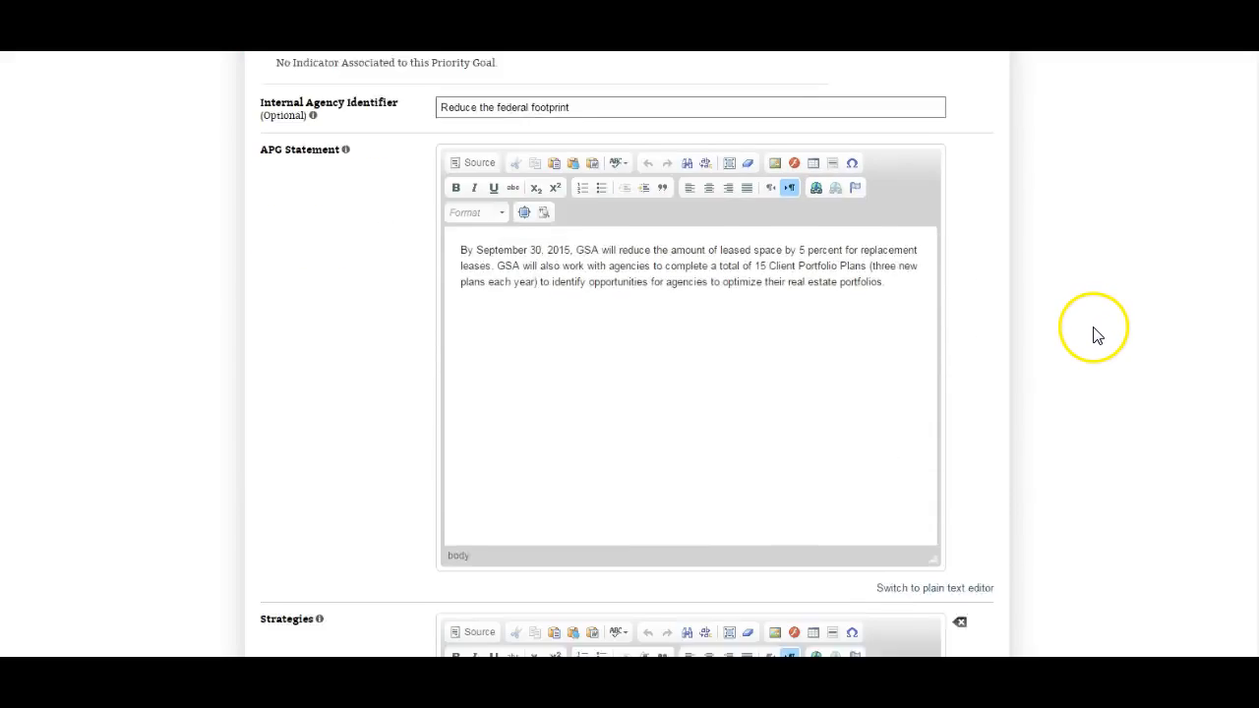
pyautogui.scroll(-8, 1088, 335)
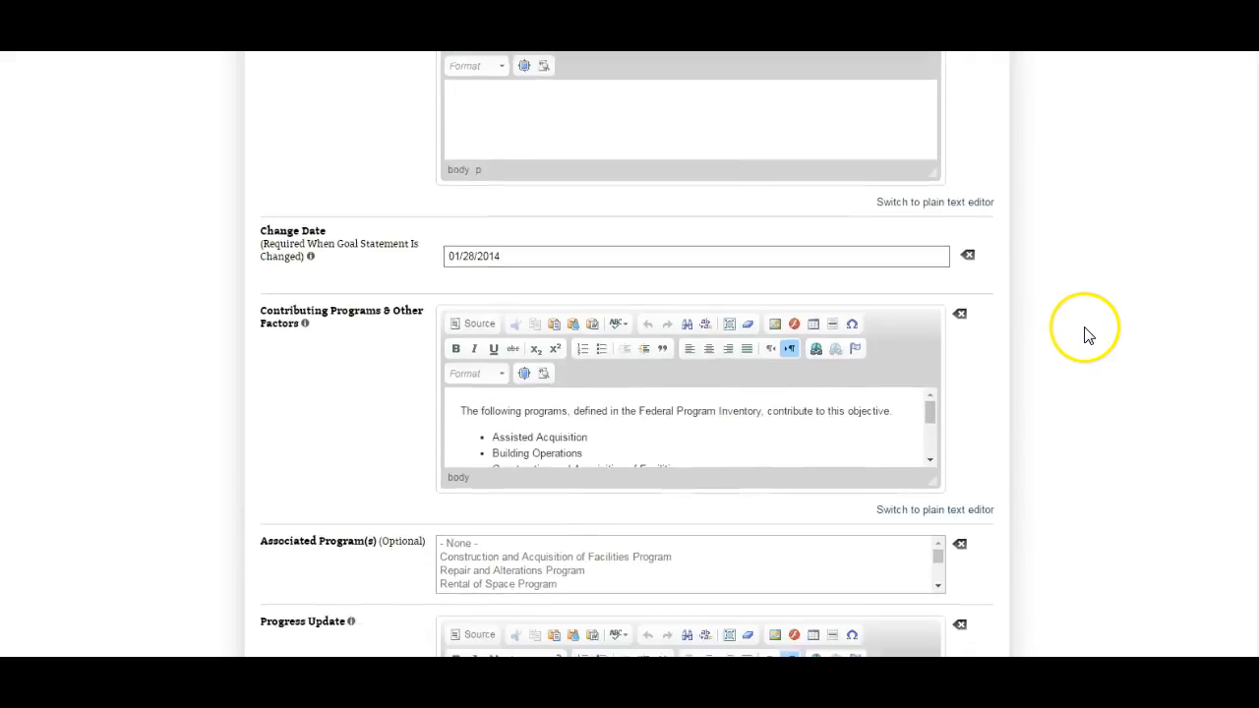
pyautogui.scroll(-2, 1081, 339)
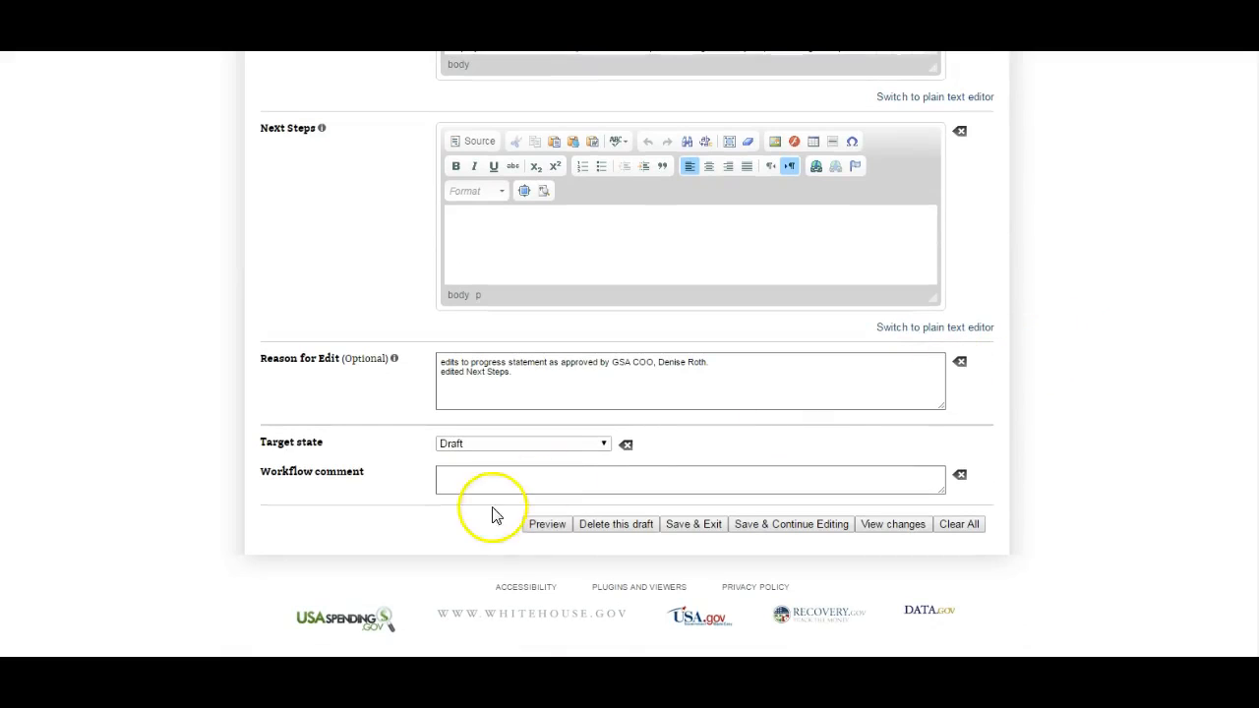
pyautogui.click(548, 526)
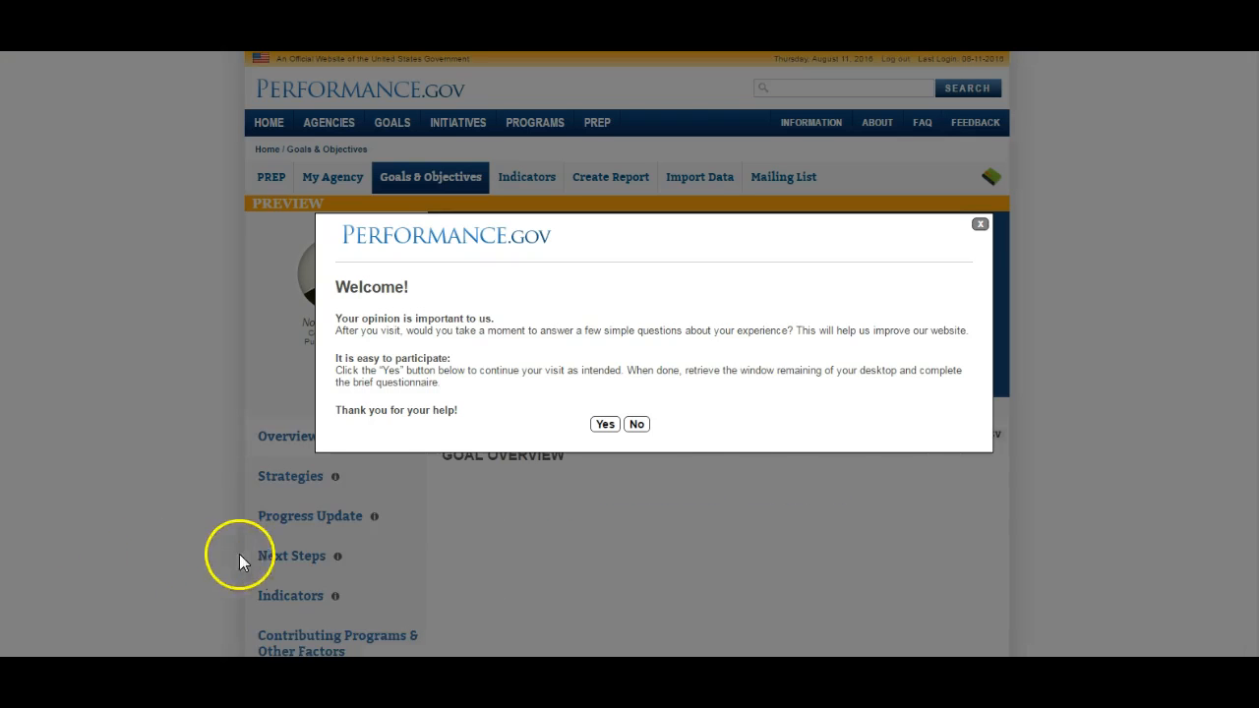
pyautogui.click(636, 424)
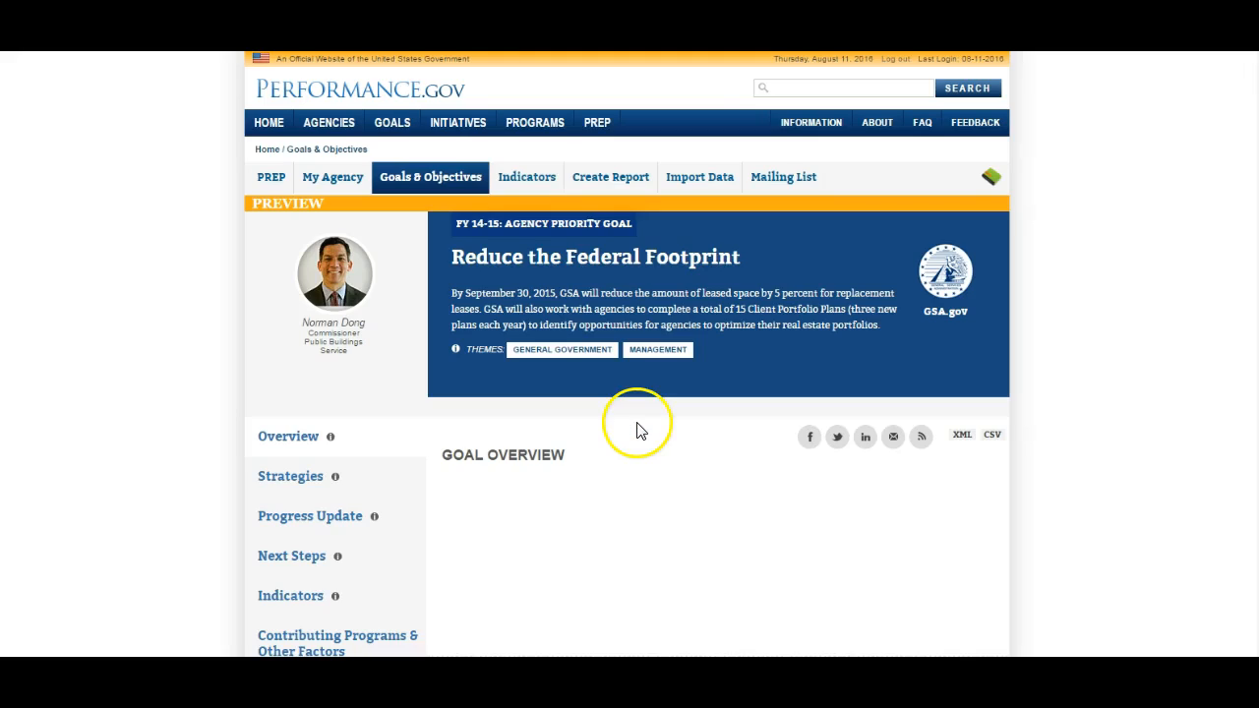
# Step: Look through the goal preview's overview, Strategies and the sections that follow
pyautogui.scroll(-1, 659, 519)
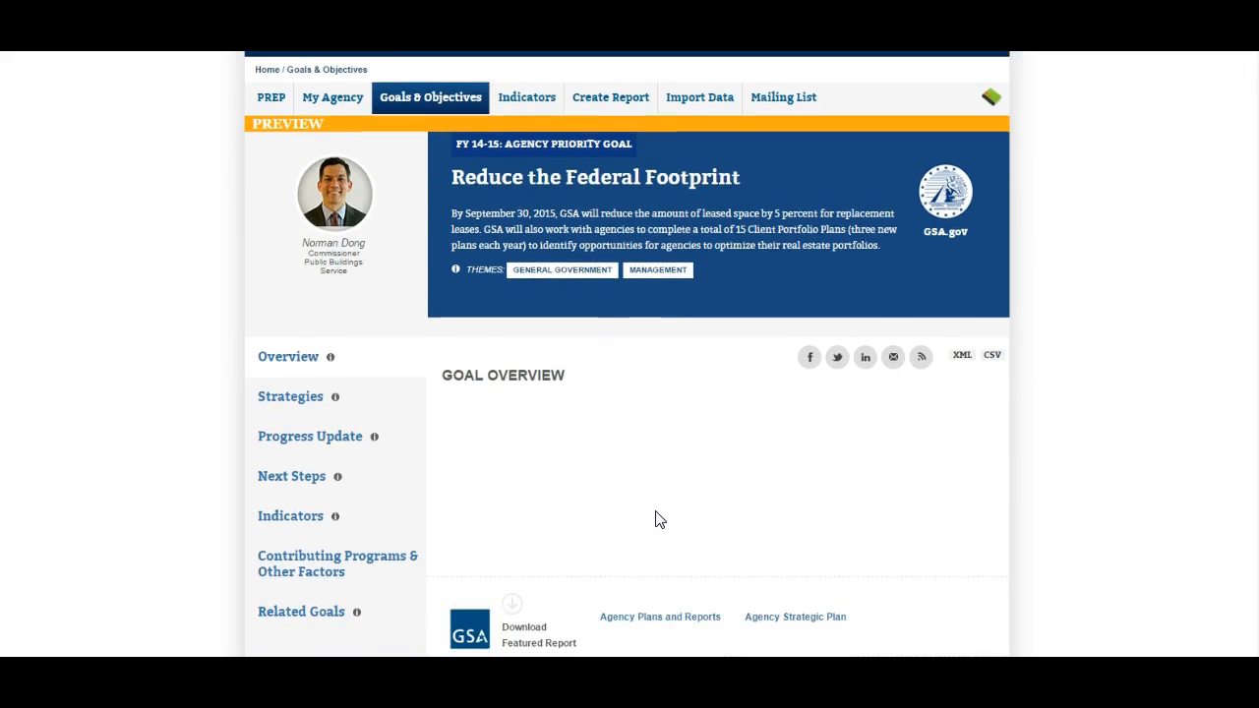
pyautogui.scroll(-1, 655, 517)
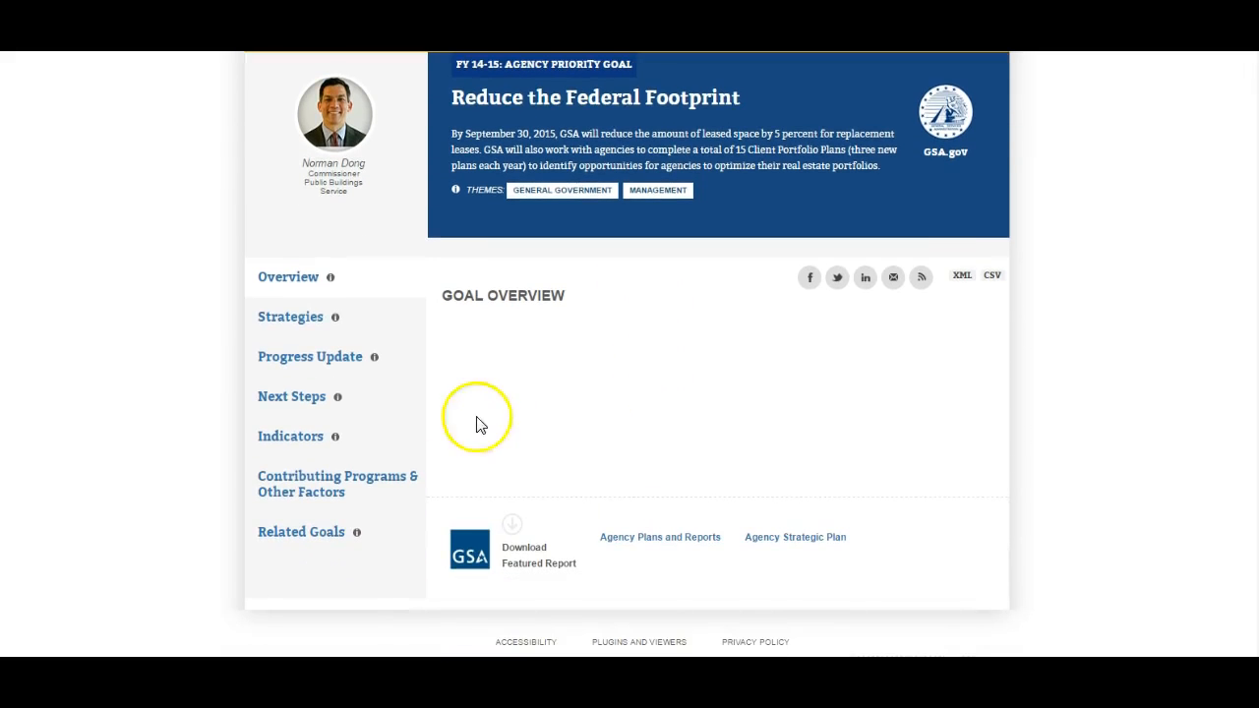
pyautogui.click(272, 318)
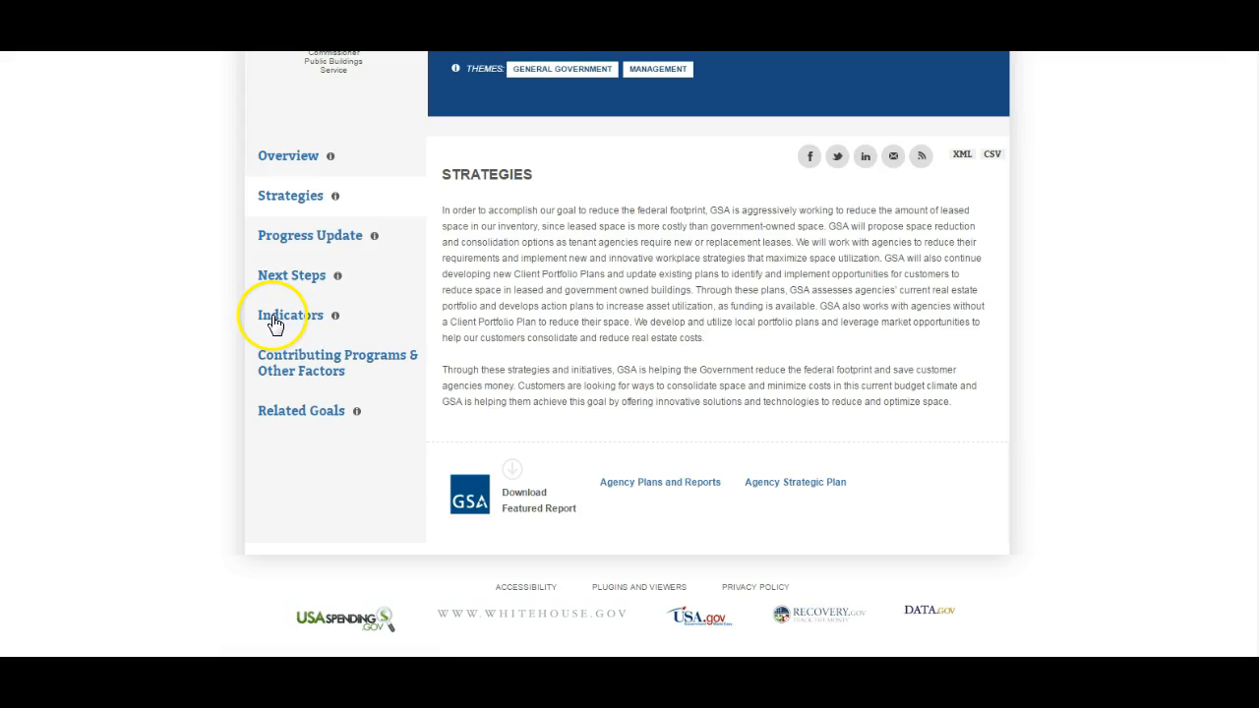
pyautogui.click(298, 244)
pyautogui.click(291, 226)
pyautogui.click(293, 190)
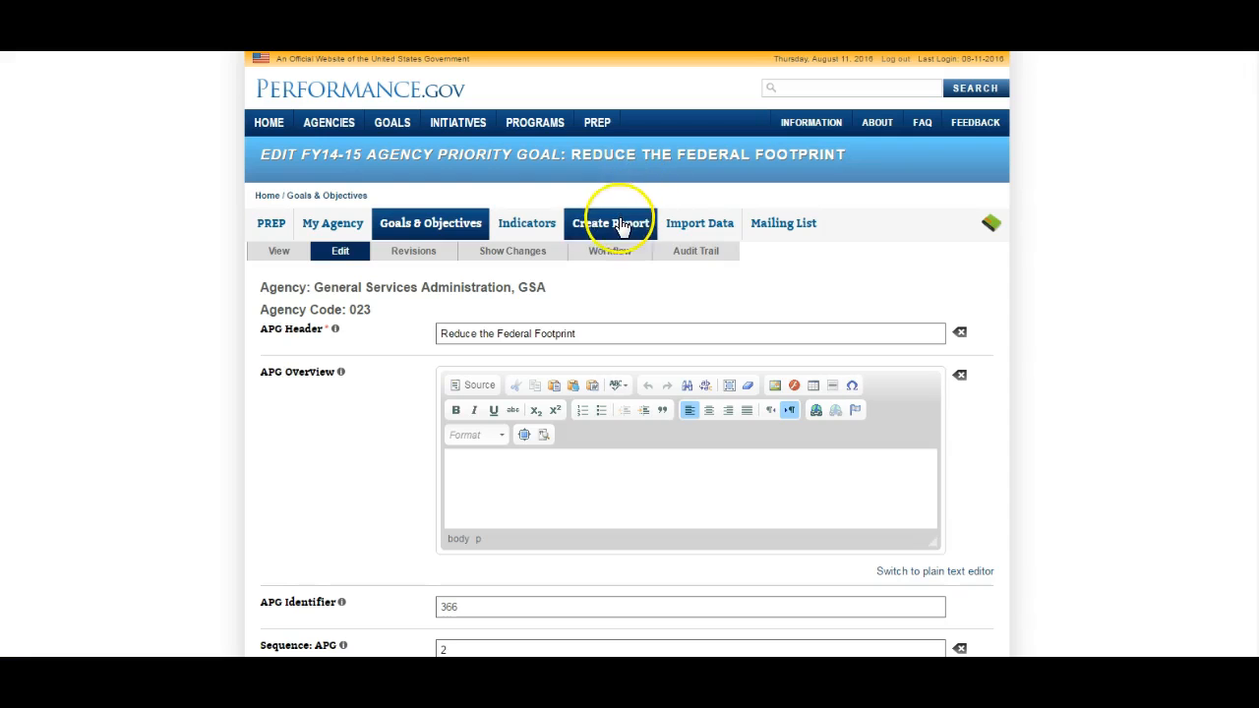
# Step: Open the report builder and add the three GSA FY16-17 agency priority goals to the report's selected content
pyautogui.moveTo(620, 228)
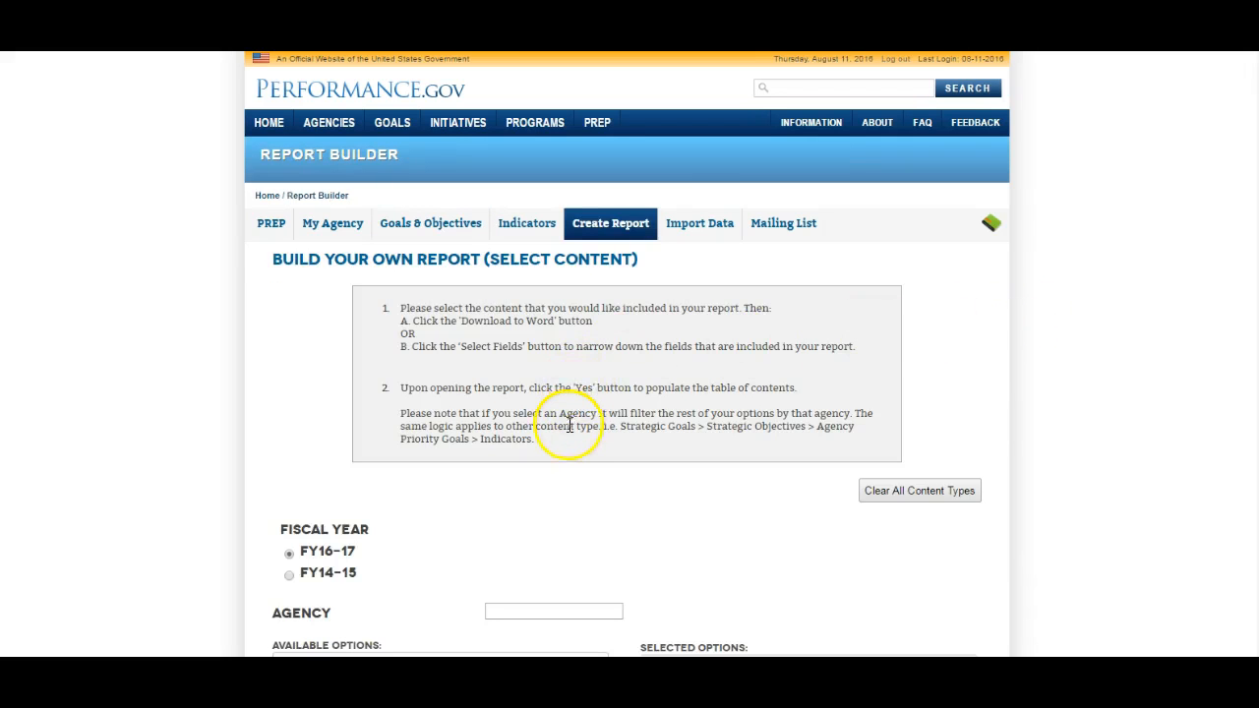
pyautogui.scroll(-1, 568, 428)
pyautogui.scroll(-2, 462, 464)
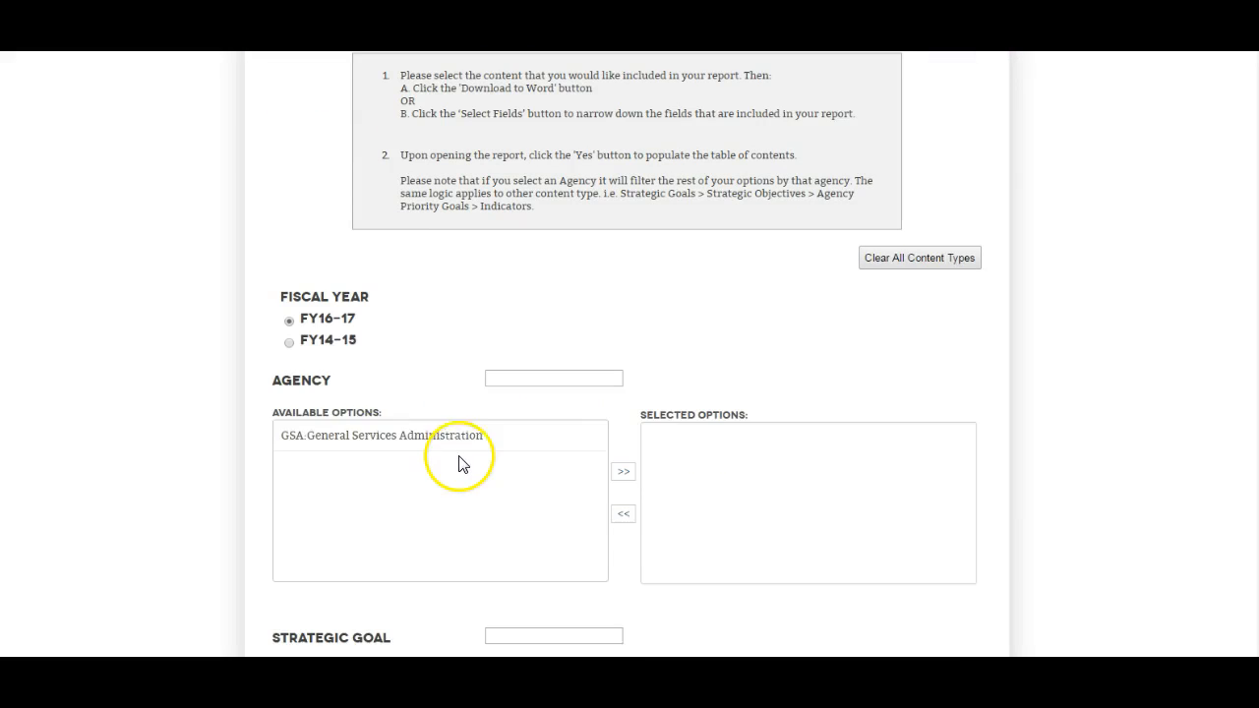
pyautogui.scroll(-2, 413, 439)
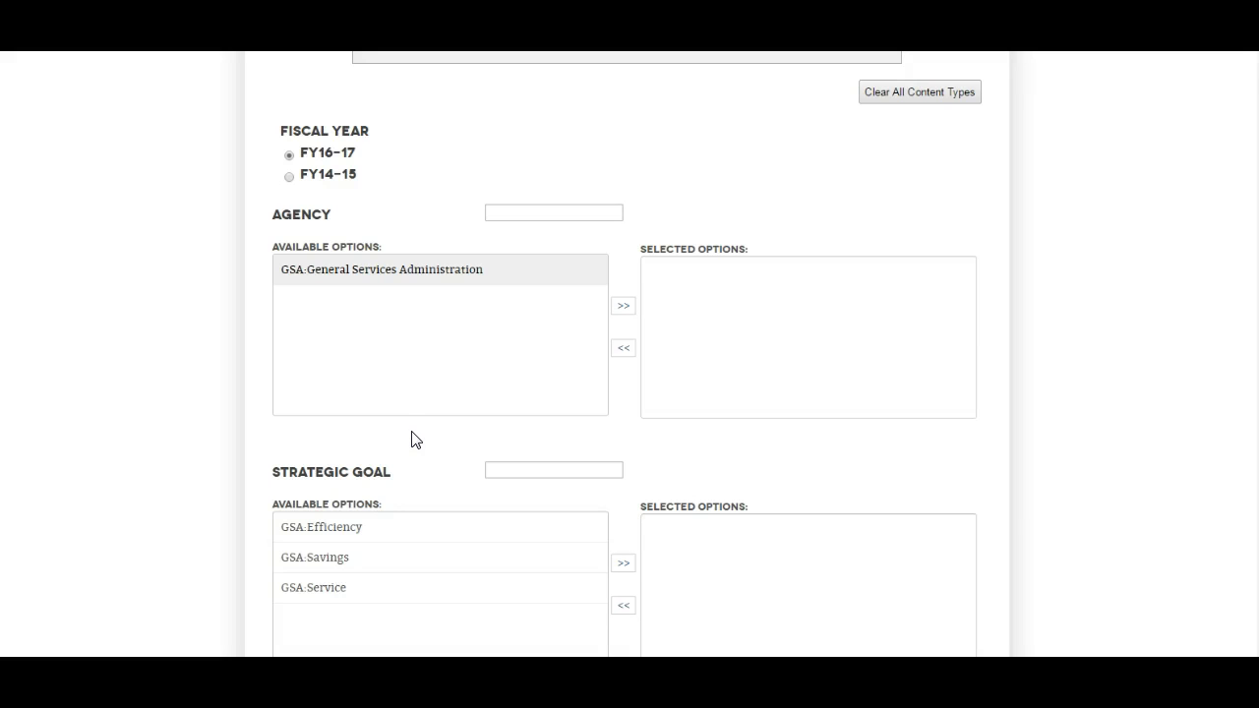
pyautogui.scroll(-1, 384, 364)
pyautogui.scroll(-3, 385, 375)
pyautogui.scroll(-1, 386, 375)
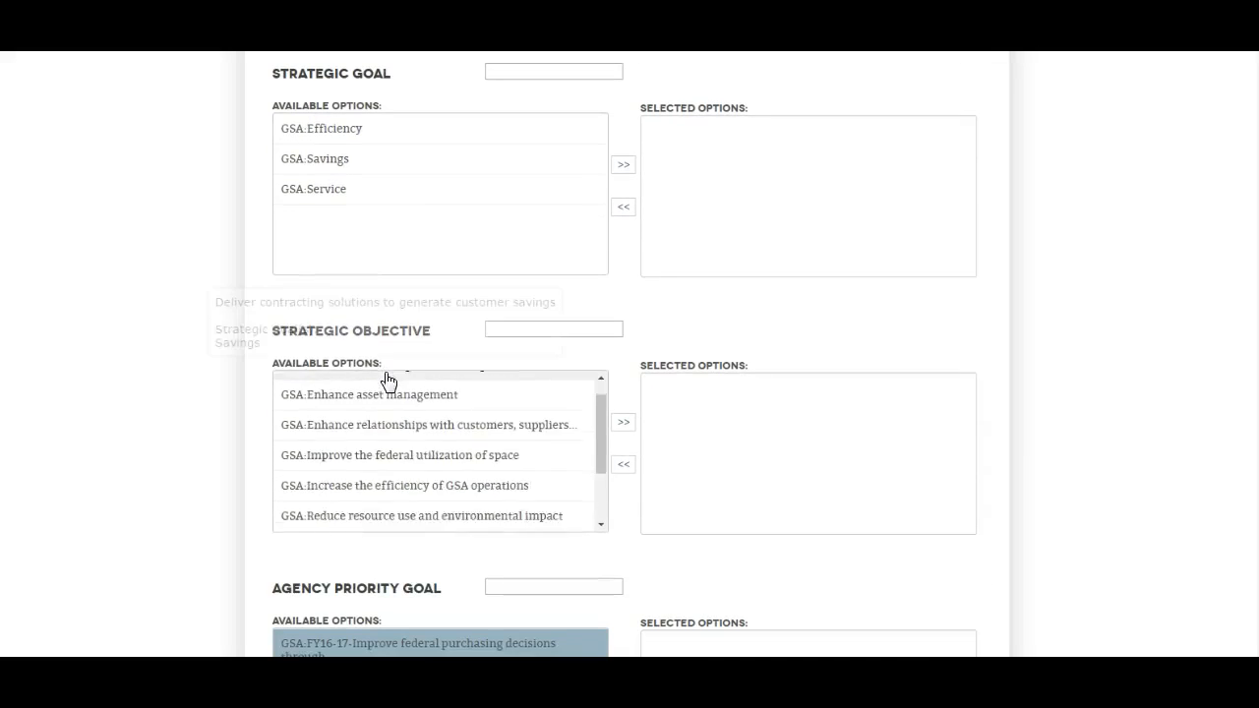
pyautogui.scroll(-2, 388, 381)
pyautogui.scroll(-3, 143, 452)
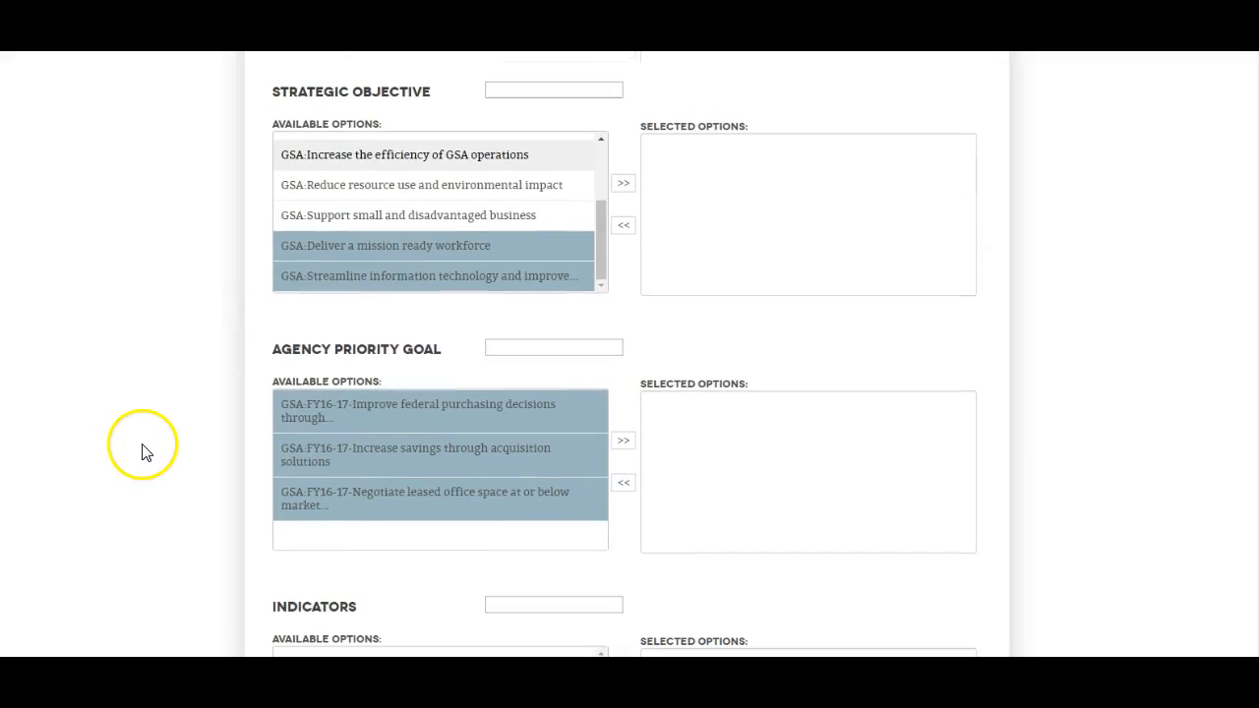
pyautogui.click(624, 444)
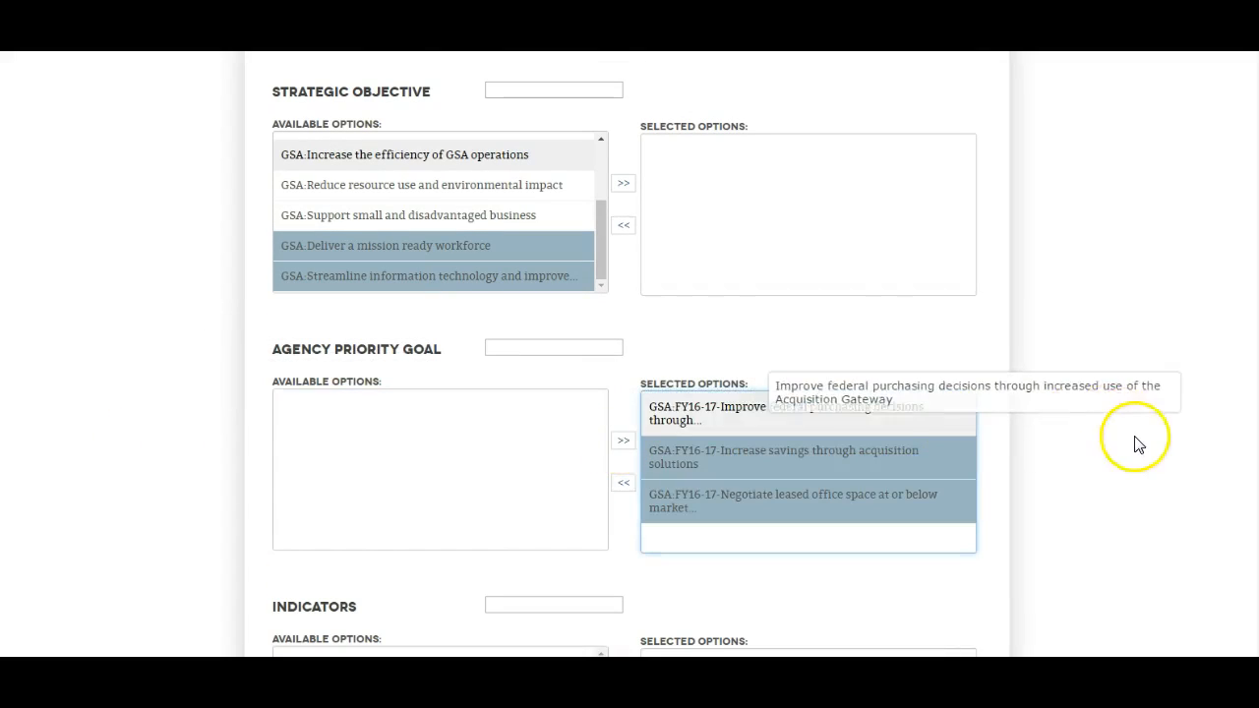
pyautogui.scroll(-8, 1135, 454)
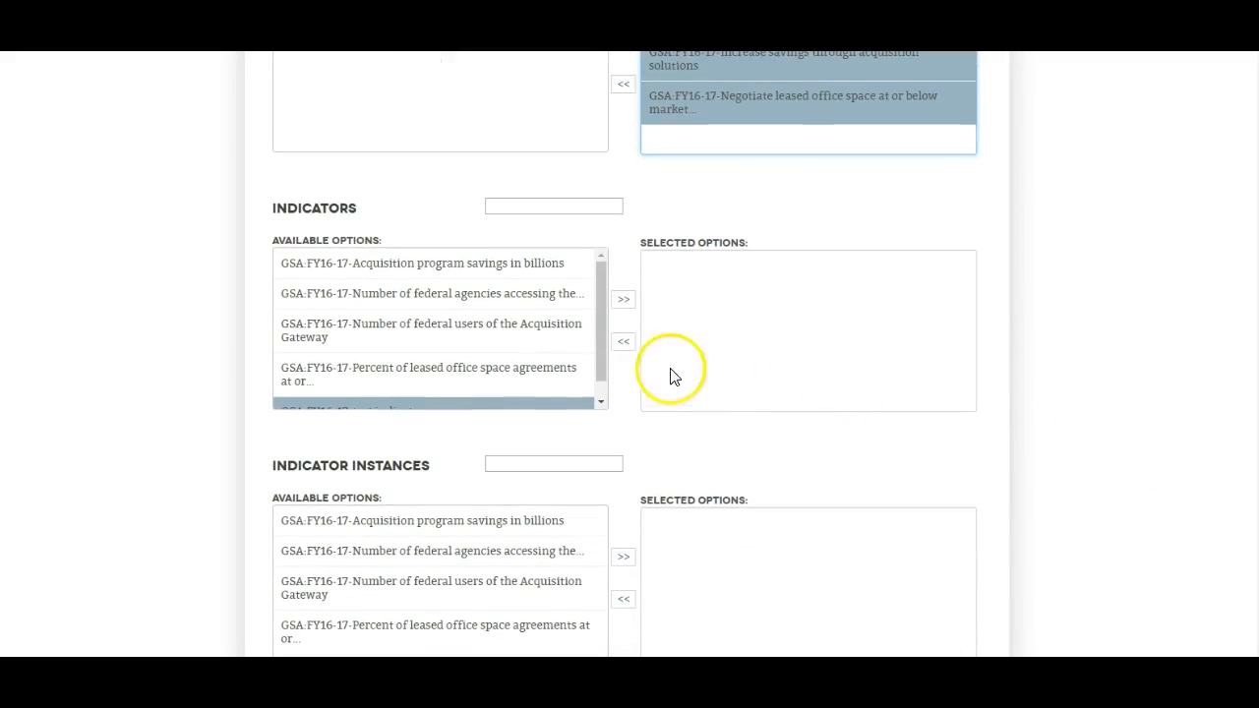
# Step: Add the FY16-17 indicators for federal agencies accessing the Gateway, leased office space agreements and acquisition program savings to the report
pyautogui.doubleClick(543, 311)
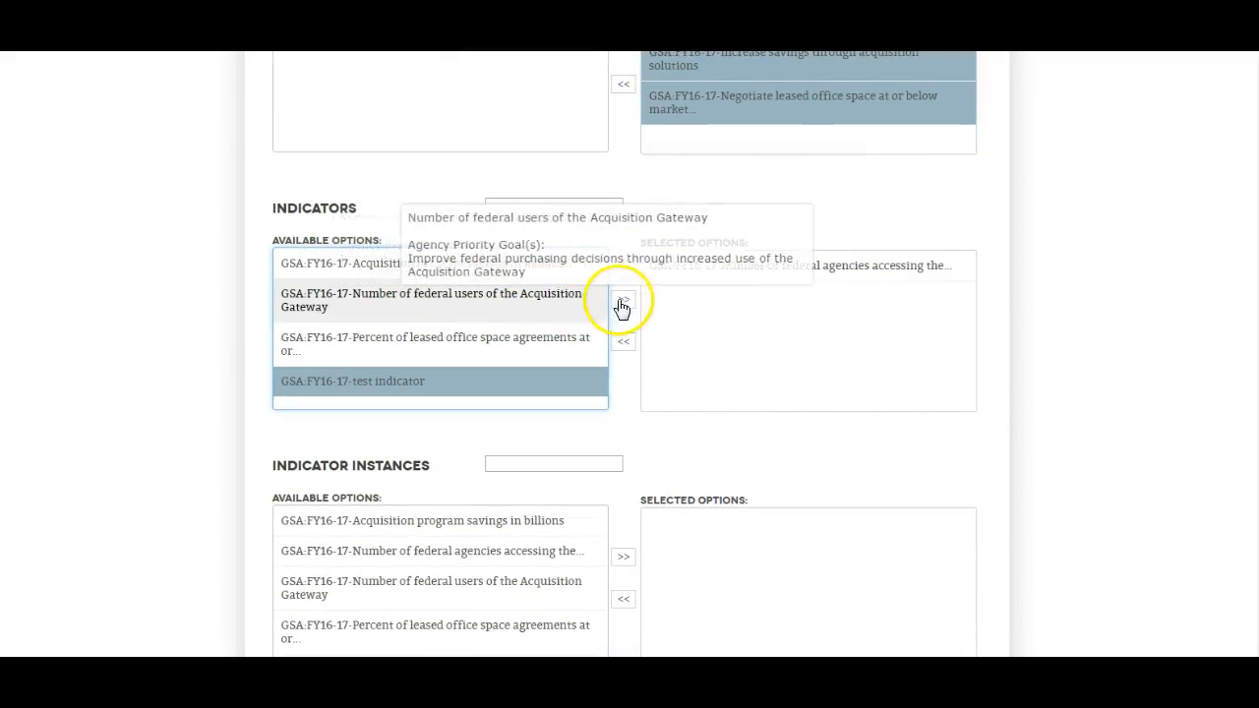
pyautogui.doubleClick(534, 343)
pyautogui.click(534, 340)
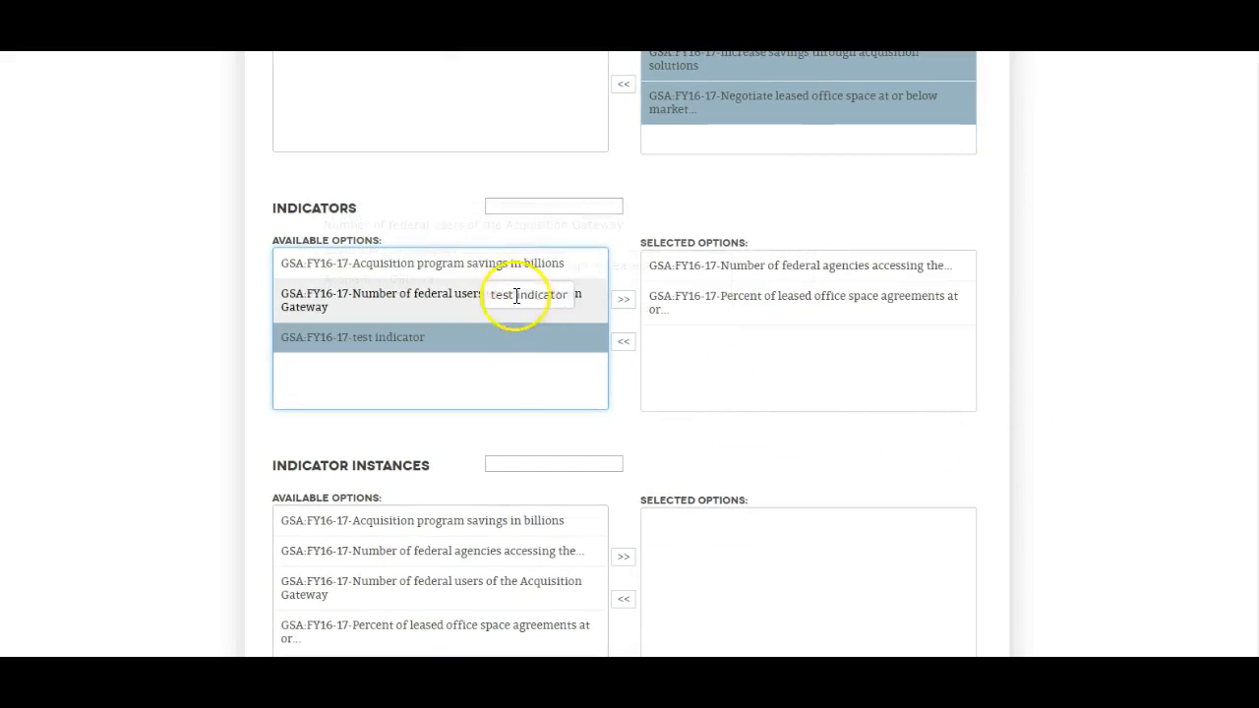
pyautogui.doubleClick(514, 264)
pyautogui.scroll(-3, 1098, 489)
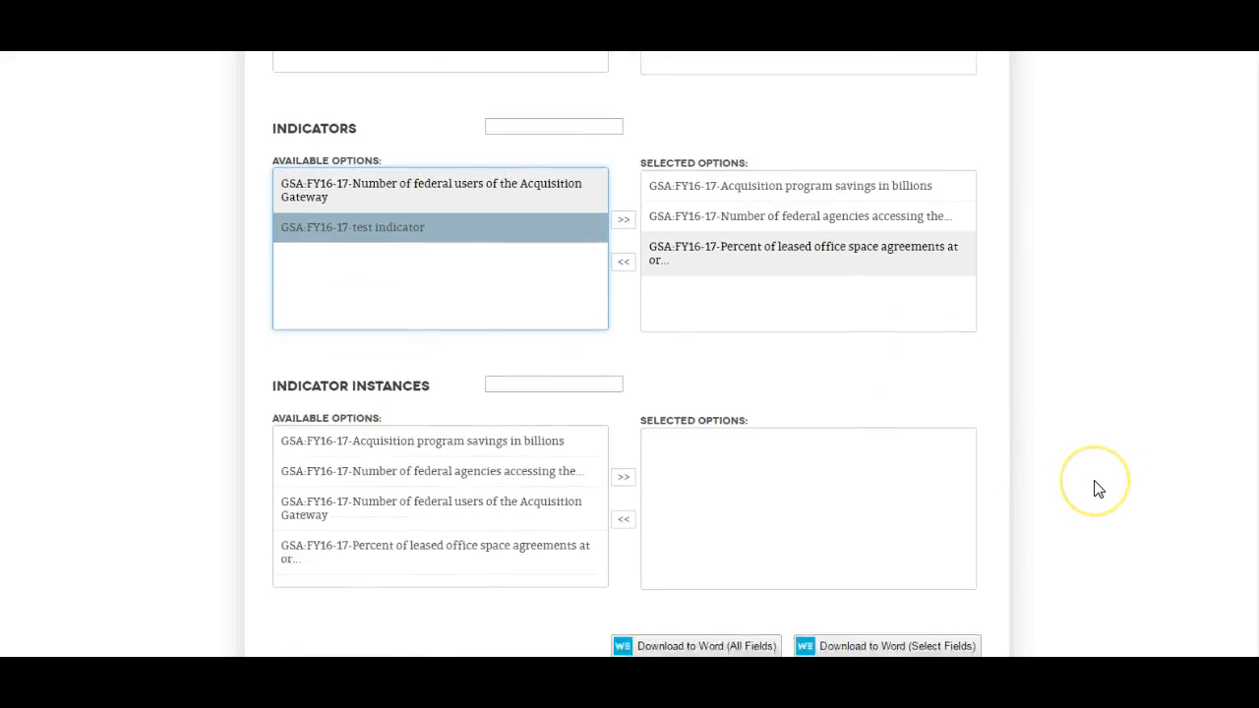
# Step: Add the indicator instances for agencies accessing the Gateway and leased office space agreements, and proceed to the Word download with select fields
pyautogui.doubleClick(453, 440)
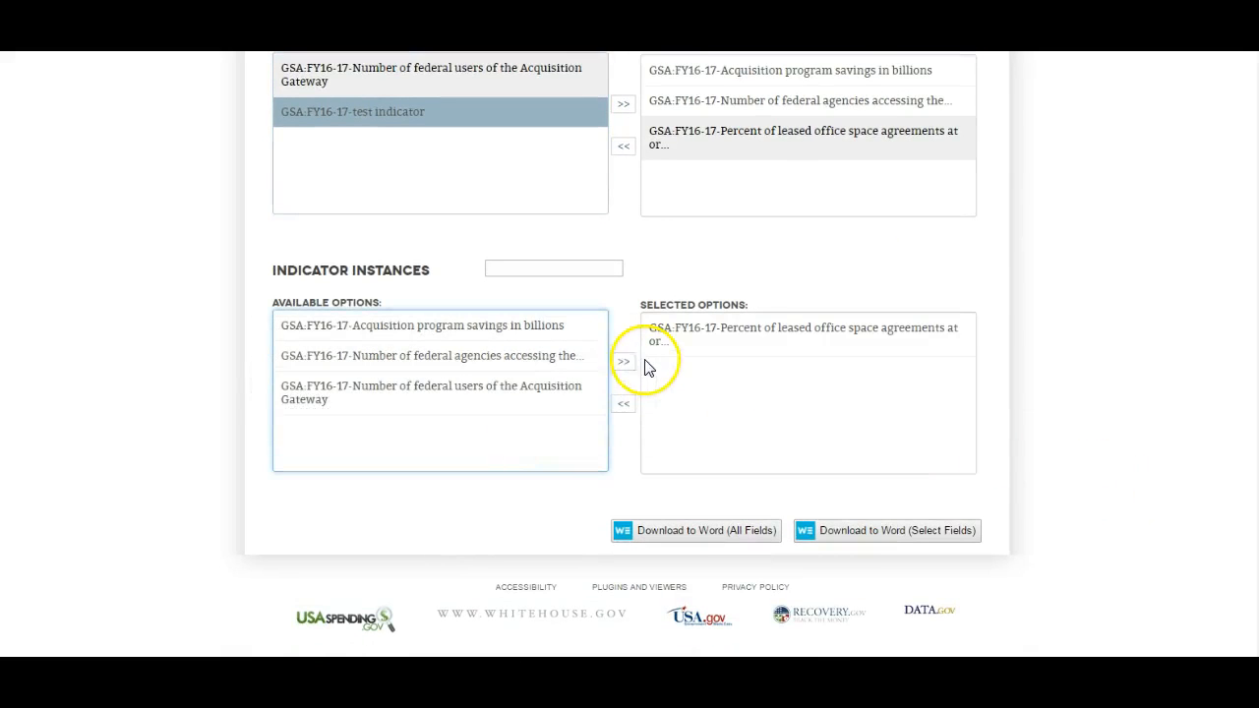
pyautogui.doubleClick(548, 387)
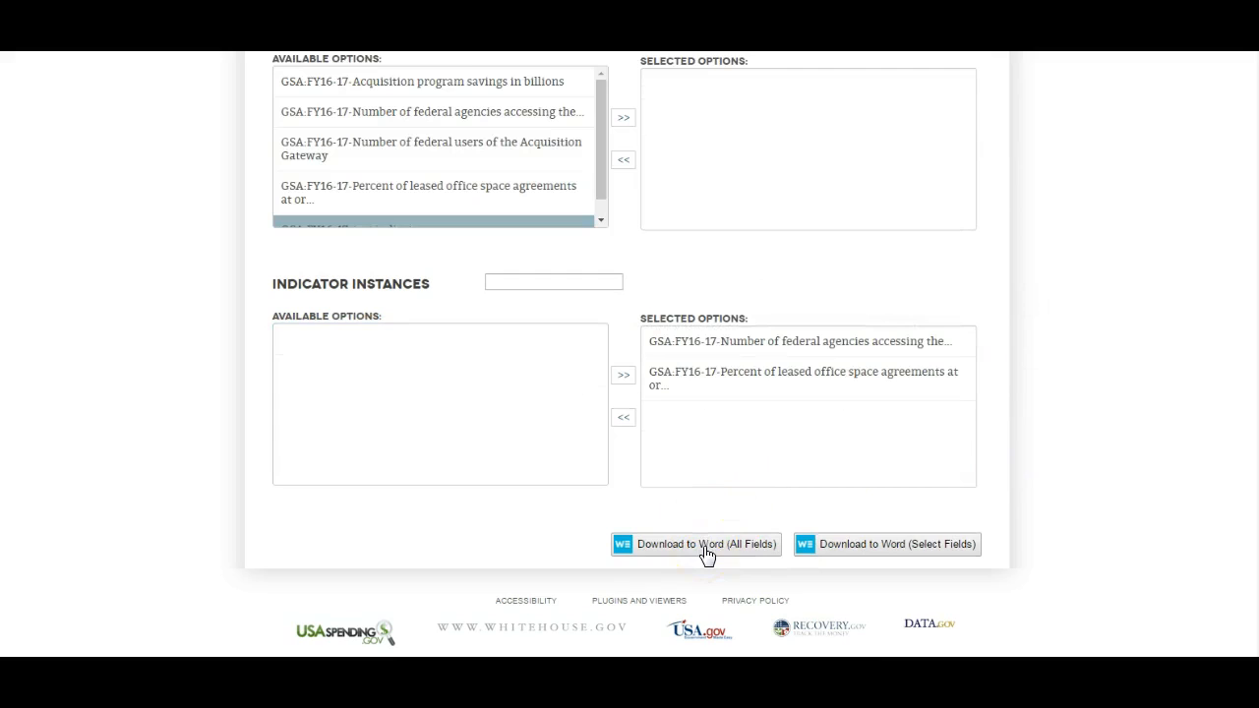
pyautogui.click(890, 554)
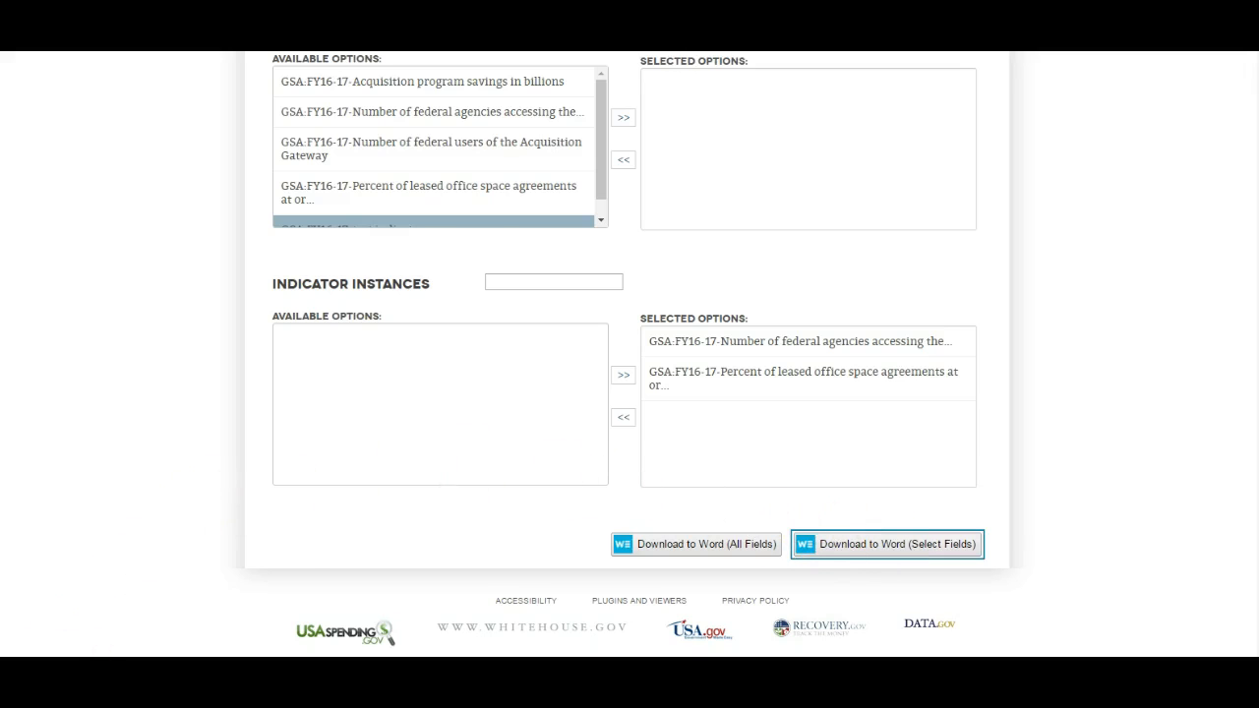
# Step: Add Strategies, Change Justification and Indicator to the report's selected agency priority goal fields
pyautogui.click(295, 532)
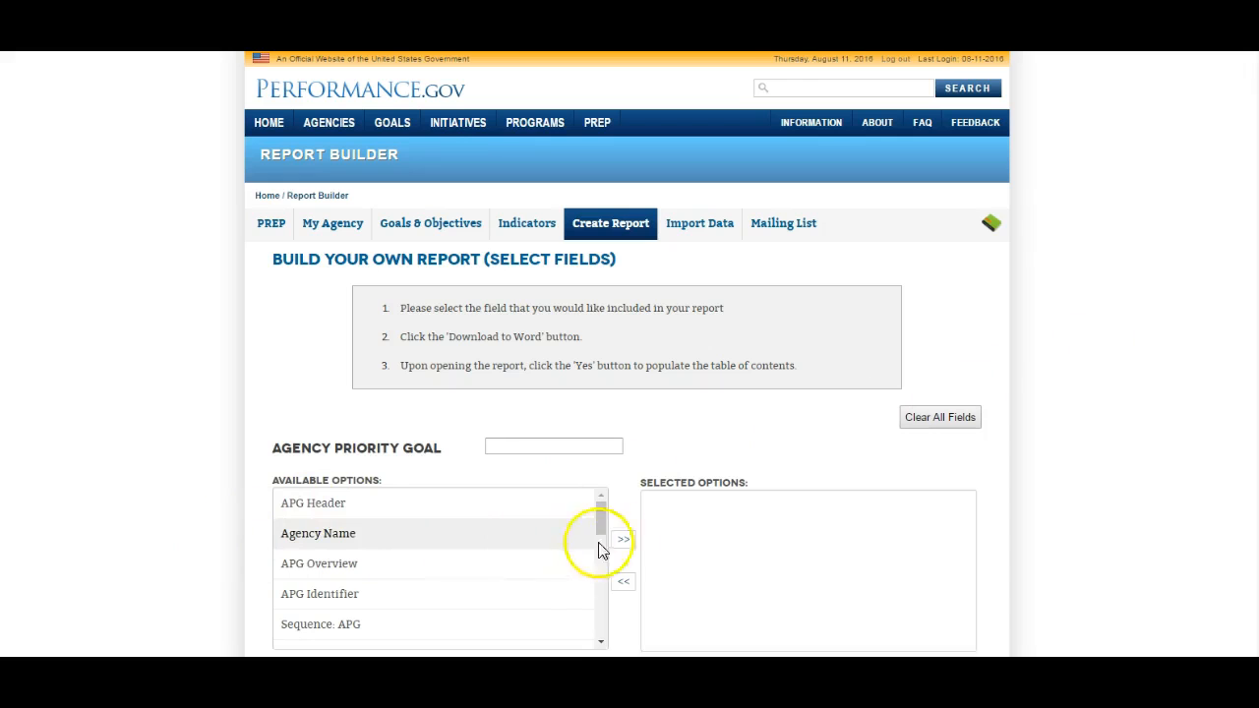
pyautogui.moveTo(603, 521); pyautogui.dragTo(603, 568)
pyautogui.doubleClick(472, 588)
pyautogui.scroll(-2, 536, 602)
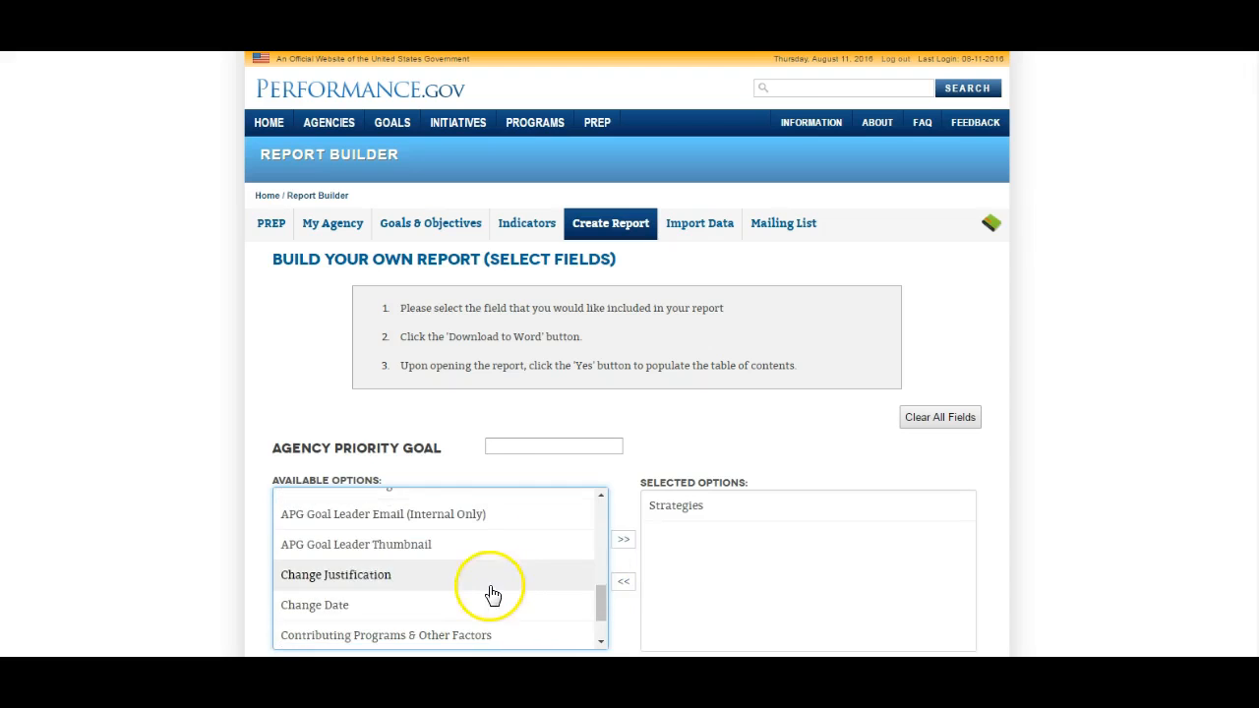
pyautogui.doubleClick(489, 579)
pyautogui.scroll(-1, 487, 588)
pyautogui.scroll(-1, 488, 588)
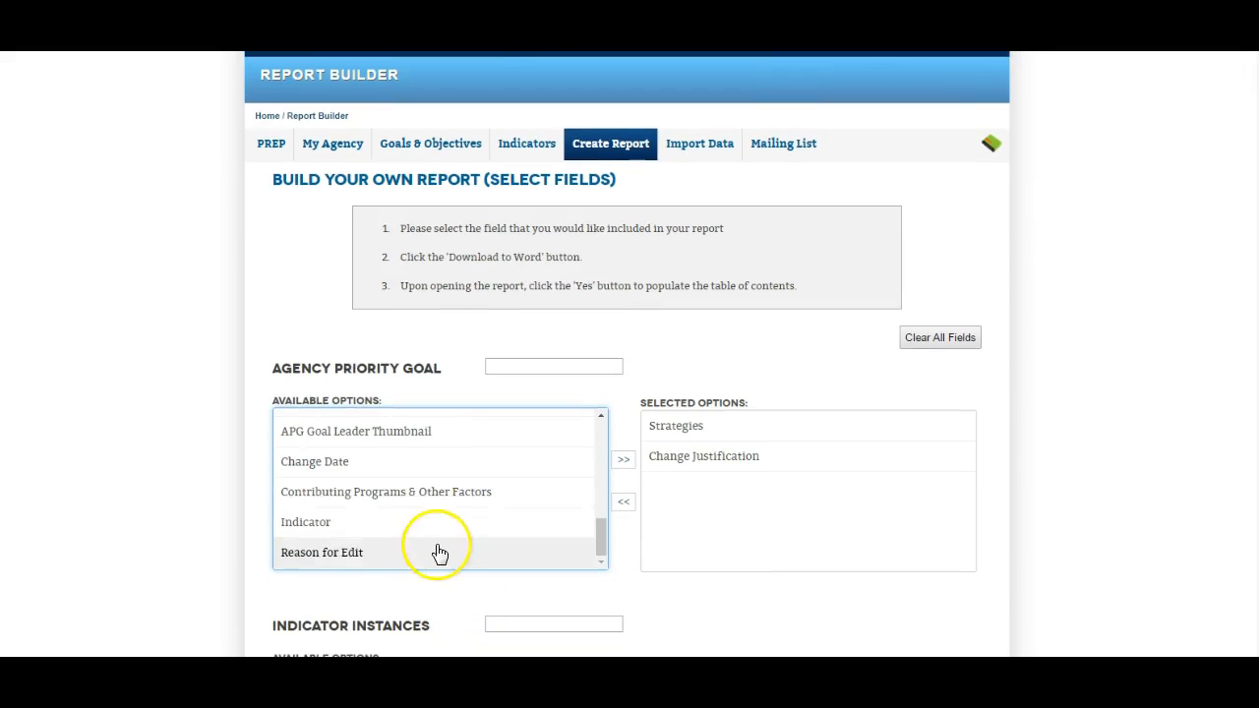
pyautogui.doubleClick(393, 522)
# Step: Add Target Value and Actual Value Qualifier to the selected indicator instance fields and download the report to Word
pyautogui.scroll(-3, 226, 522)
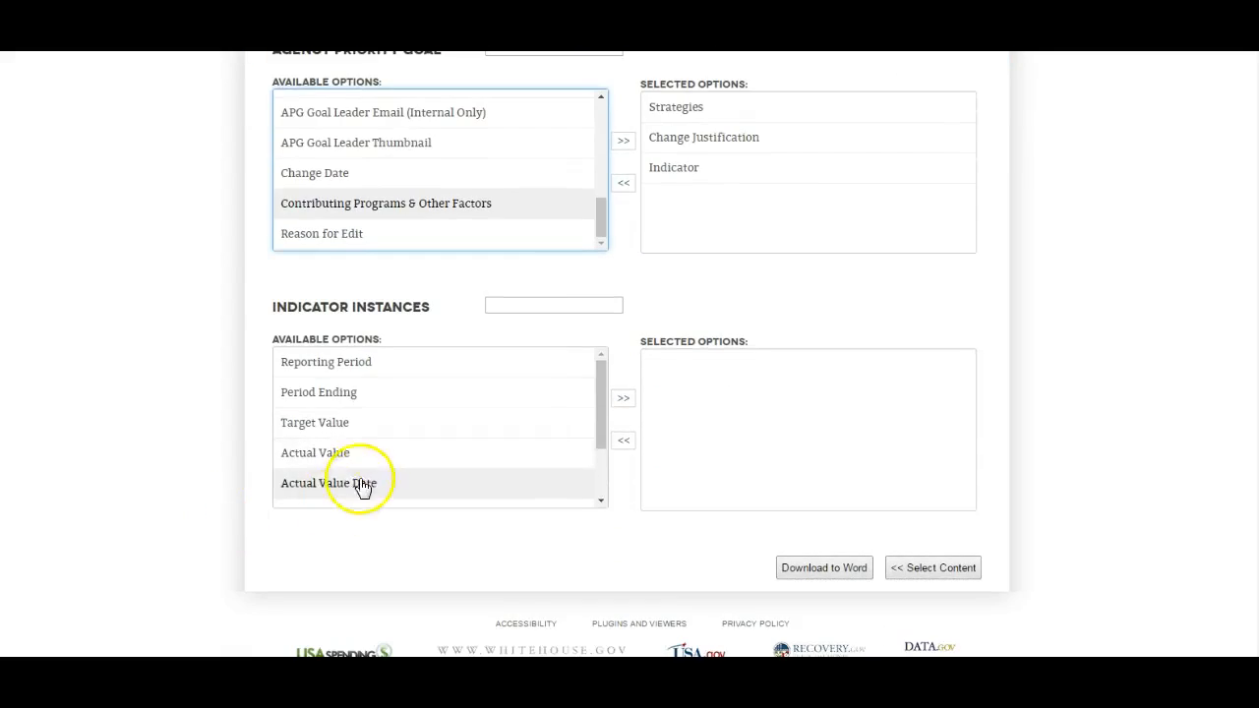
pyautogui.doubleClick(365, 436)
pyautogui.doubleClick(347, 484)
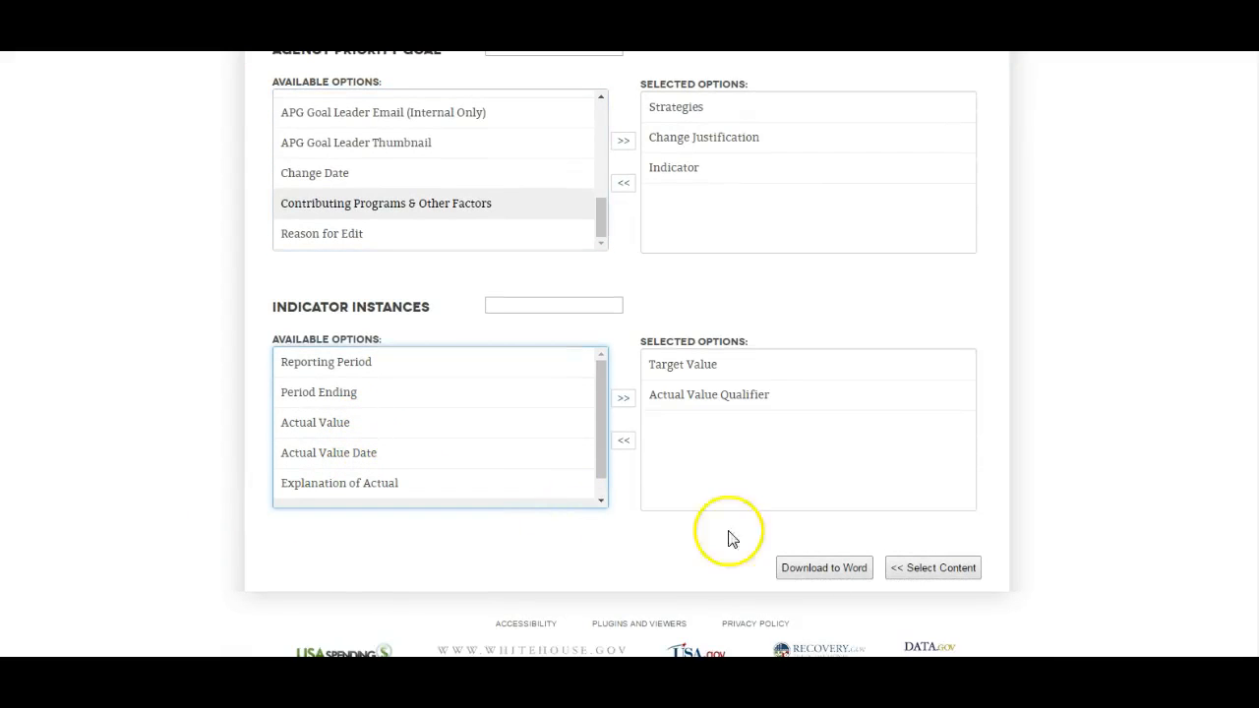
pyautogui.click(817, 571)
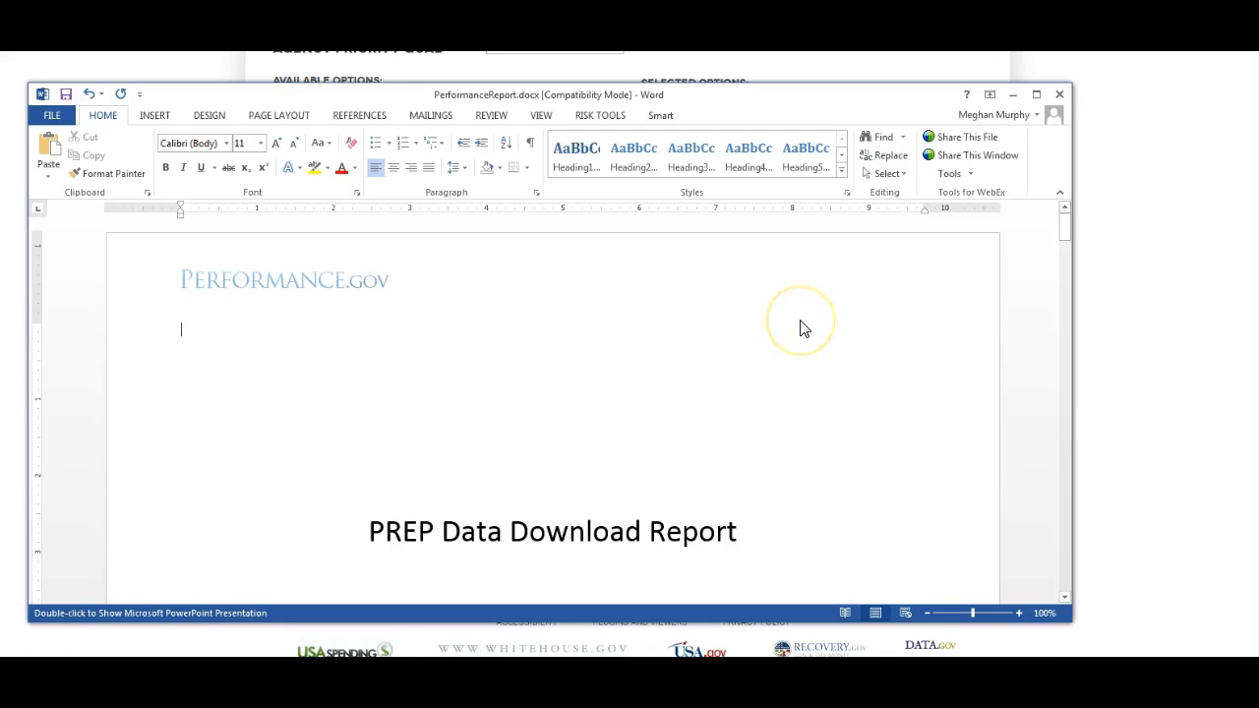
# Step: Look through the downloaded PerformanceReport.docx in Word, from the cover and table of contents to the first goal's Strategies
pyautogui.scroll(-5, 800, 329)
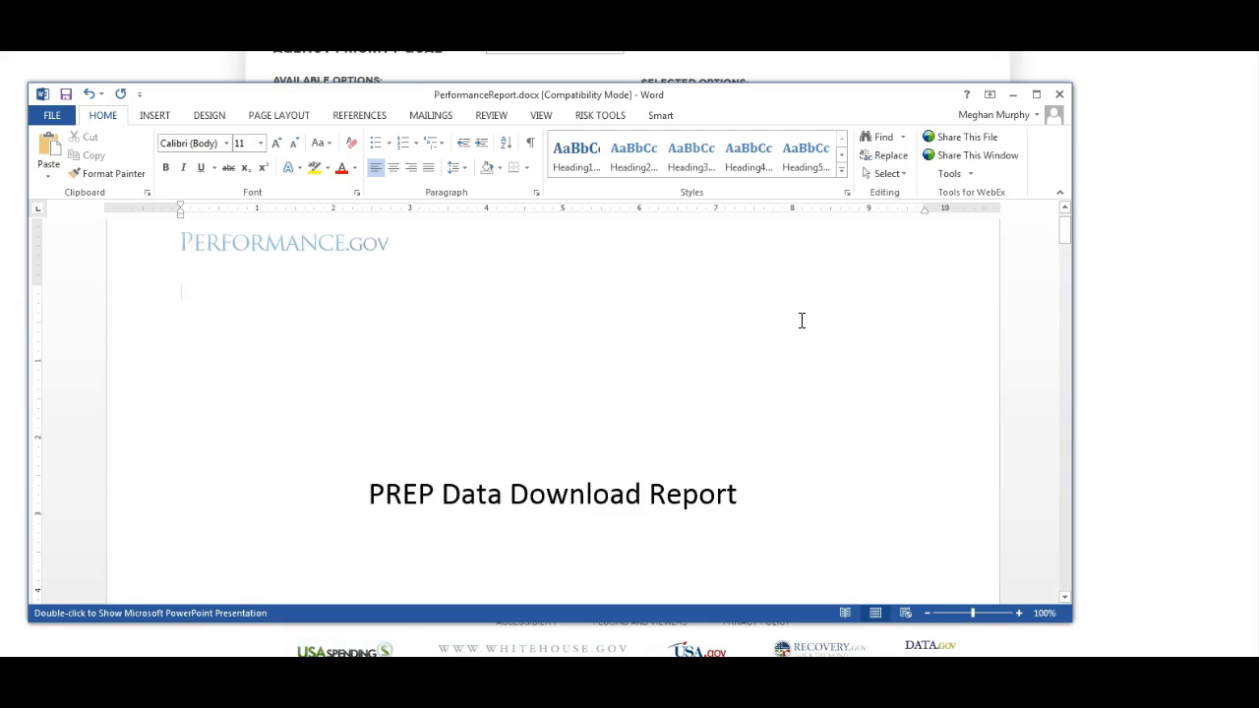
pyautogui.scroll(-6, 797, 328)
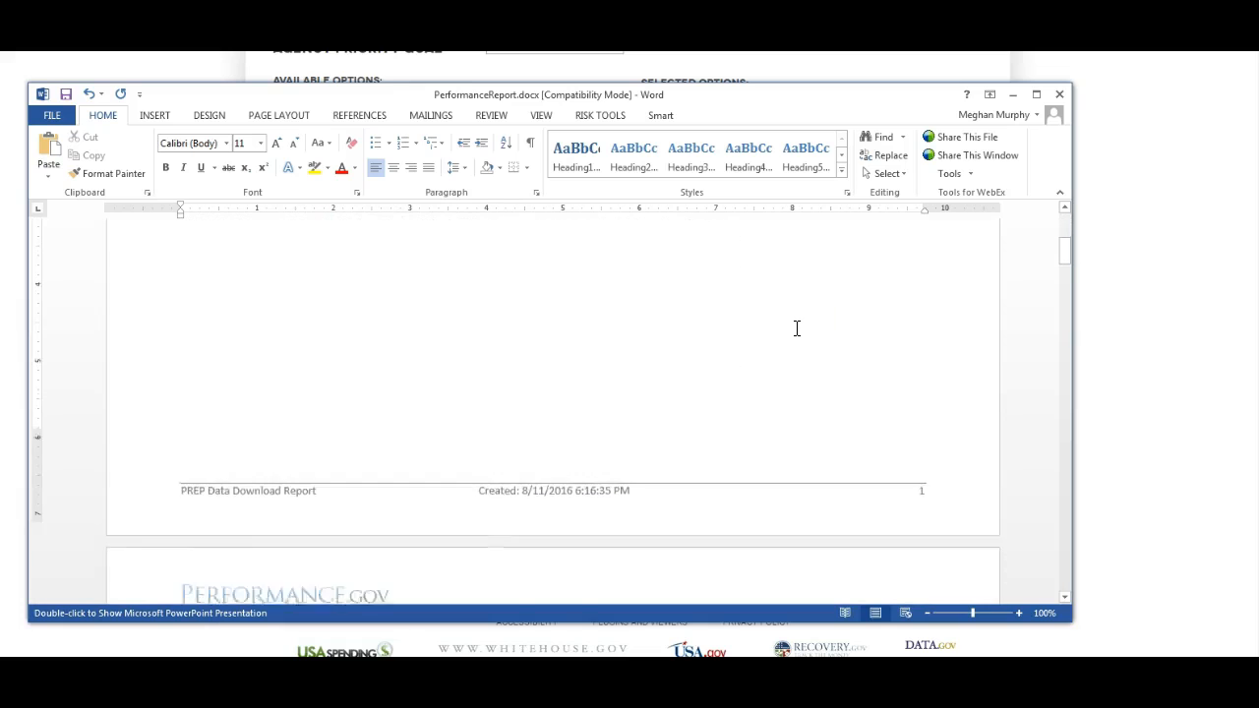
pyautogui.scroll(-6, 790, 331)
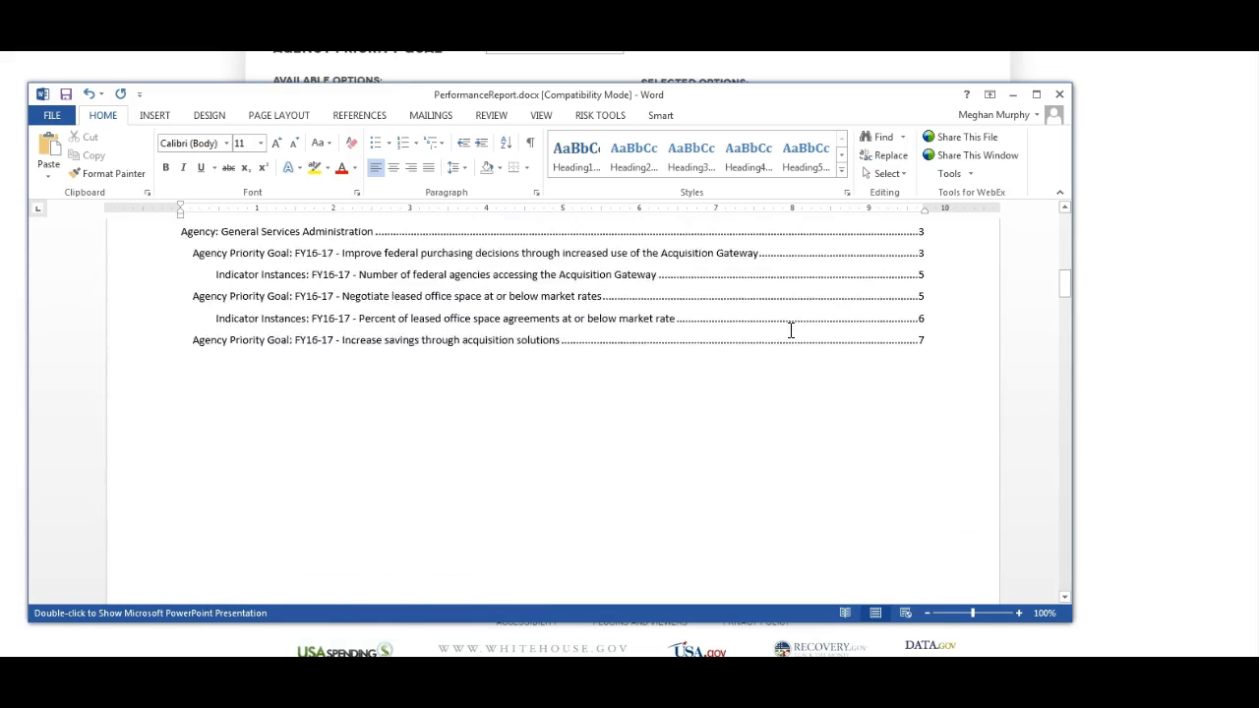
pyautogui.scroll(-6, 790, 331)
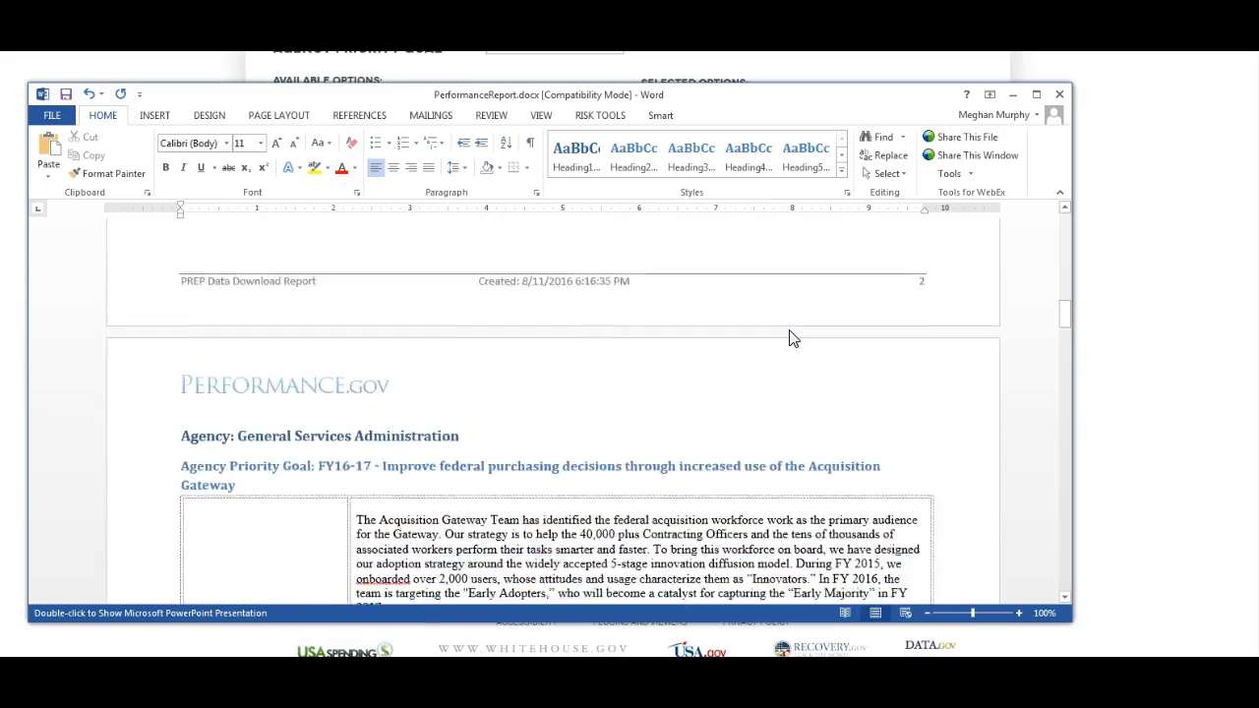
pyautogui.scroll(-6, 790, 331)
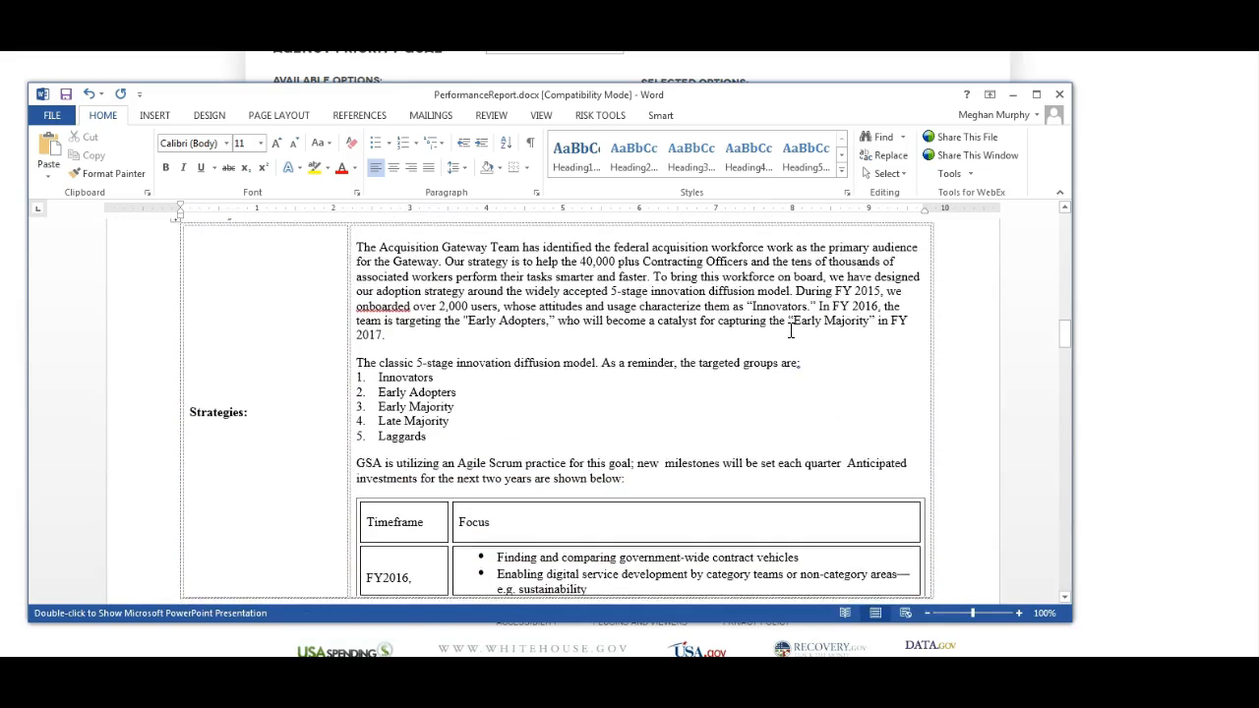
pyautogui.scroll(-3, 783, 341)
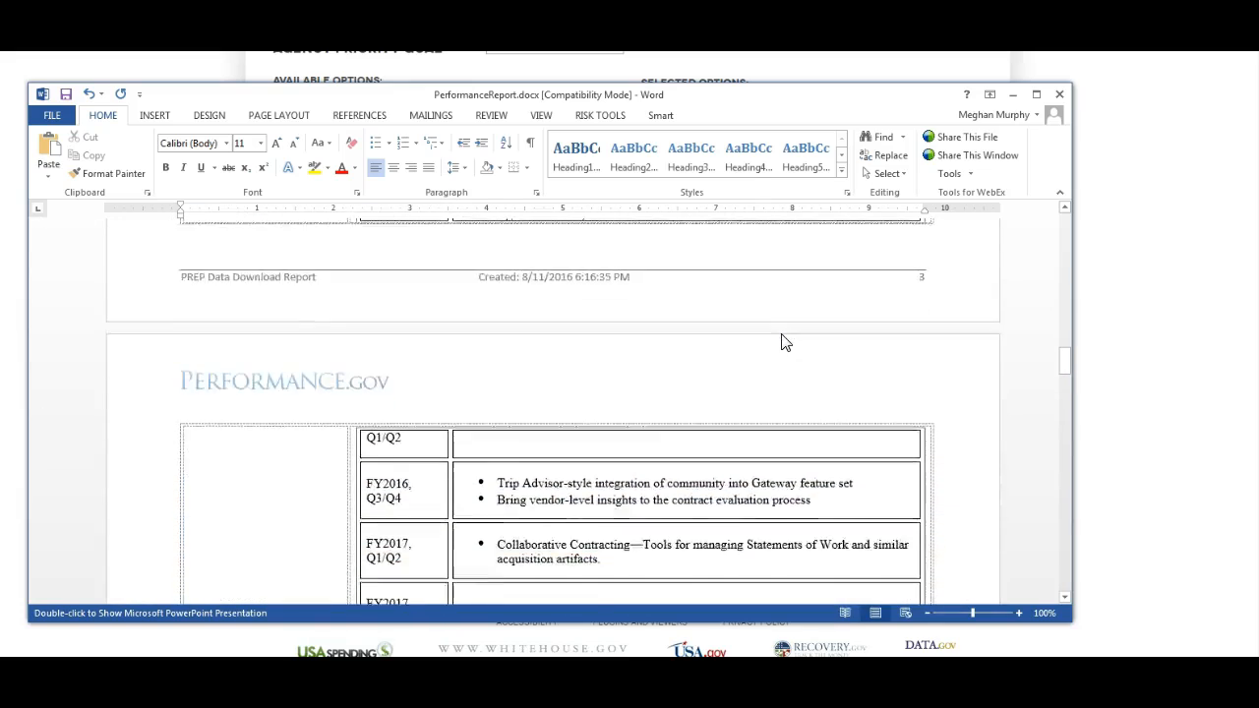
pyautogui.click(790, 371)
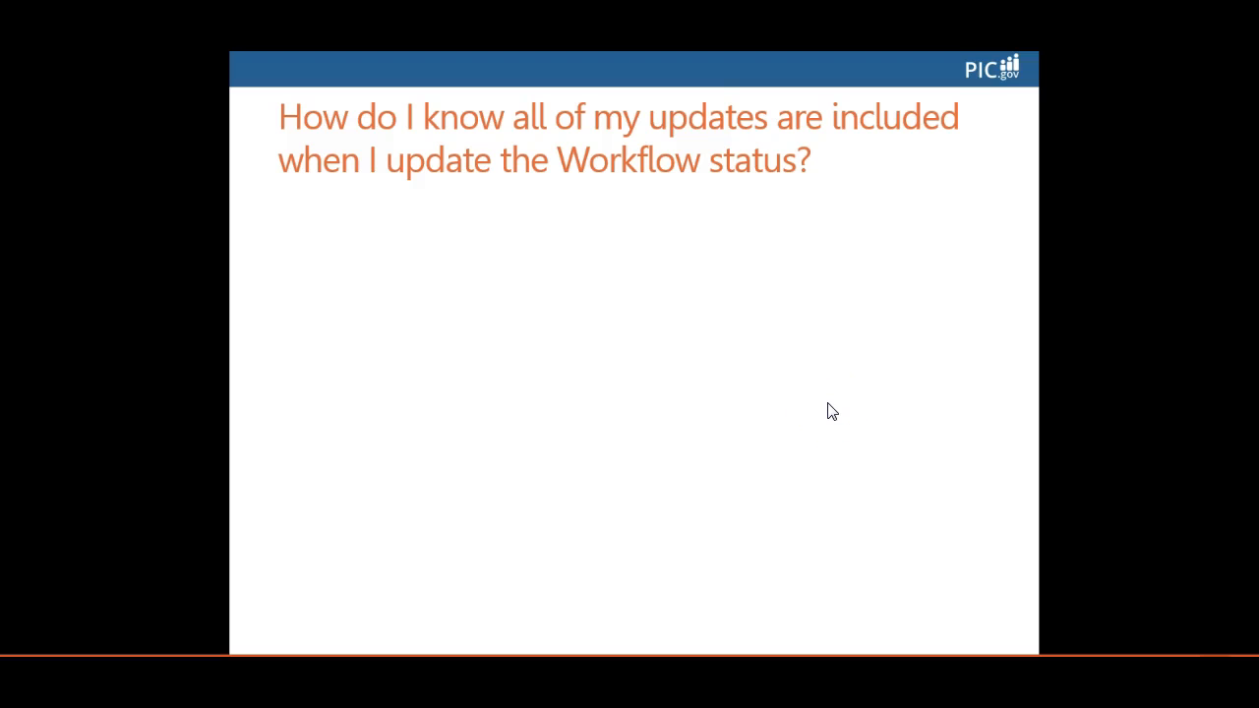
pyautogui.click(828, 406)
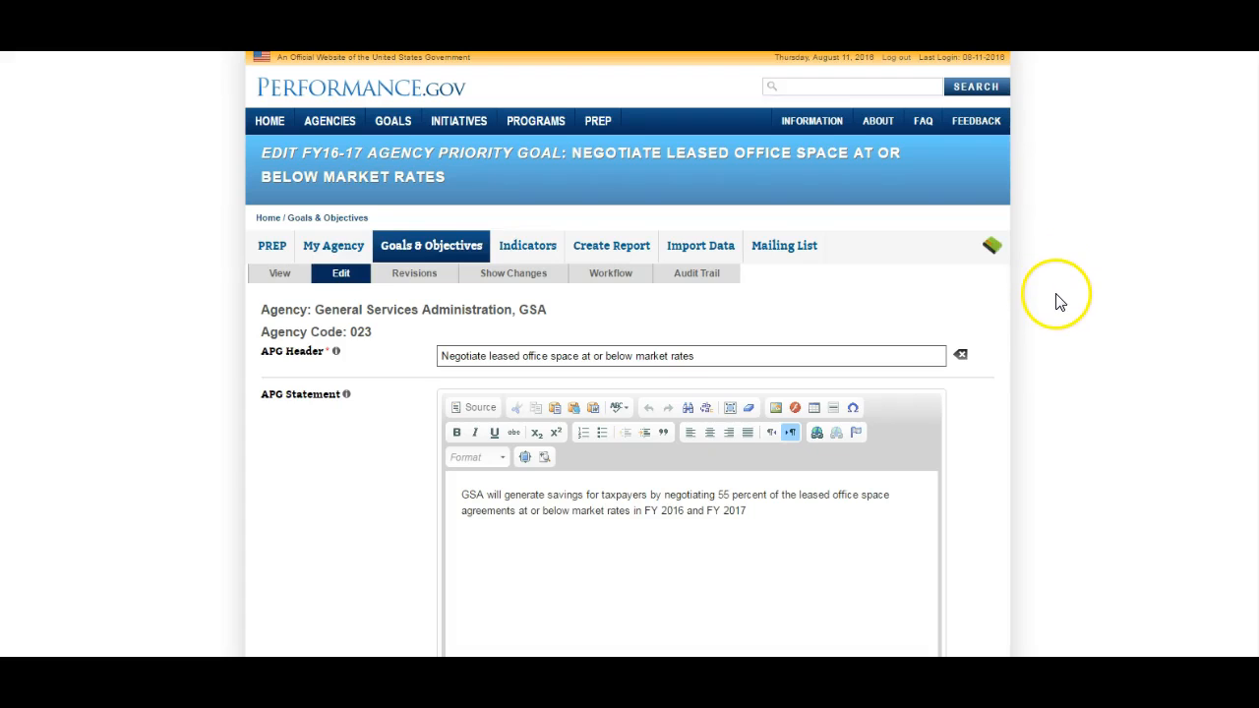
# Step: Set the "Negotiate leased office space at or below market rates" goal to In Queue for Quarterly Publication, save and exit, and accept submitting its indicators
pyautogui.scroll(-2, 1058, 300)
pyautogui.scroll(-10, 1058, 307)
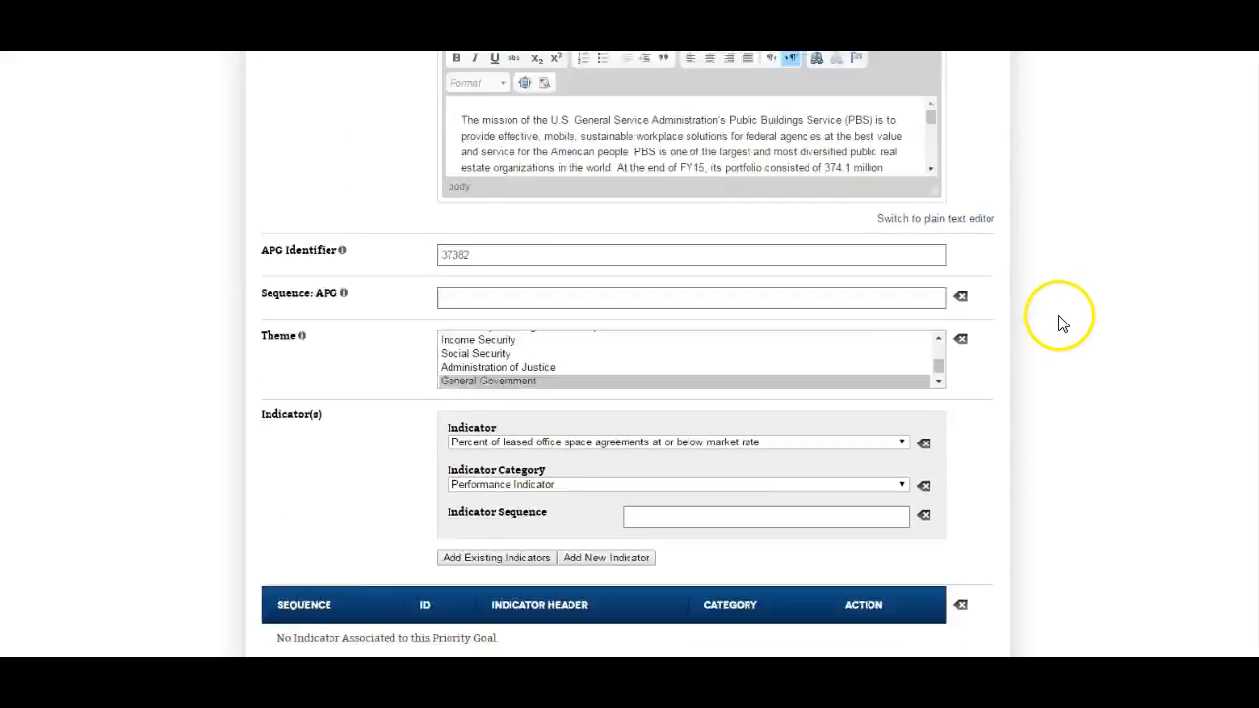
pyautogui.scroll(-12, 1060, 328)
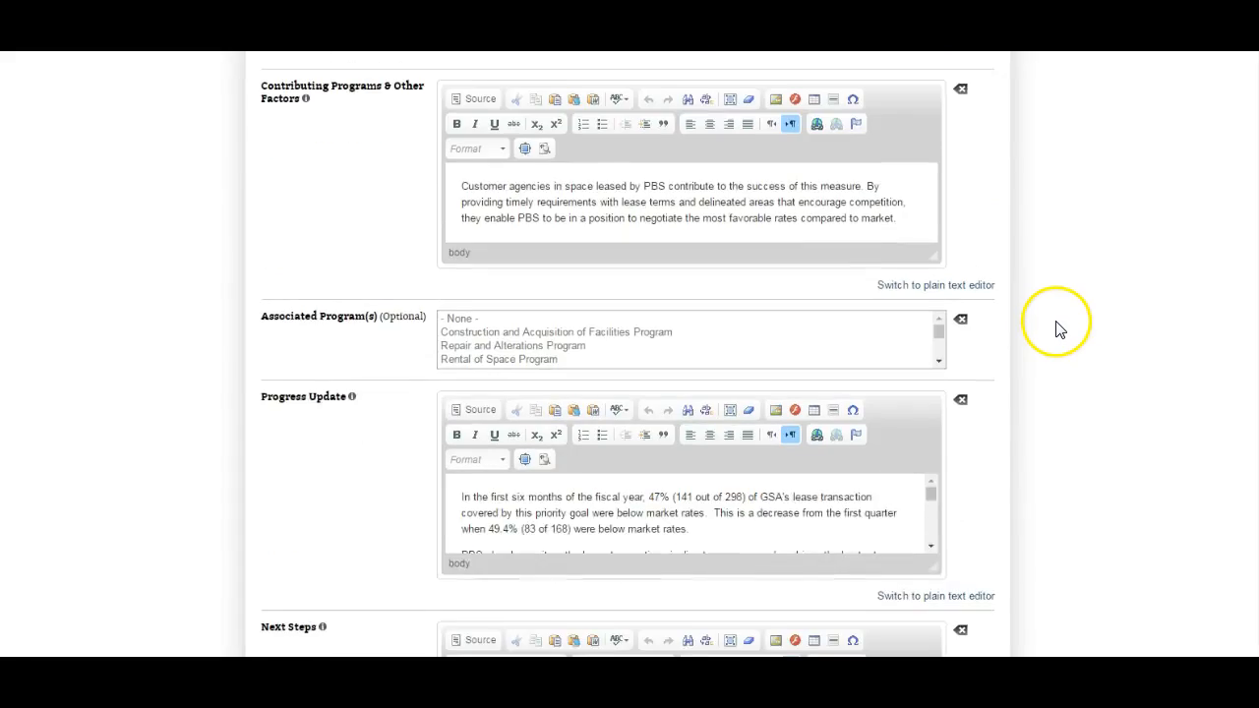
pyautogui.scroll(-5, 1058, 326)
pyautogui.click(559, 442)
pyautogui.click(548, 471)
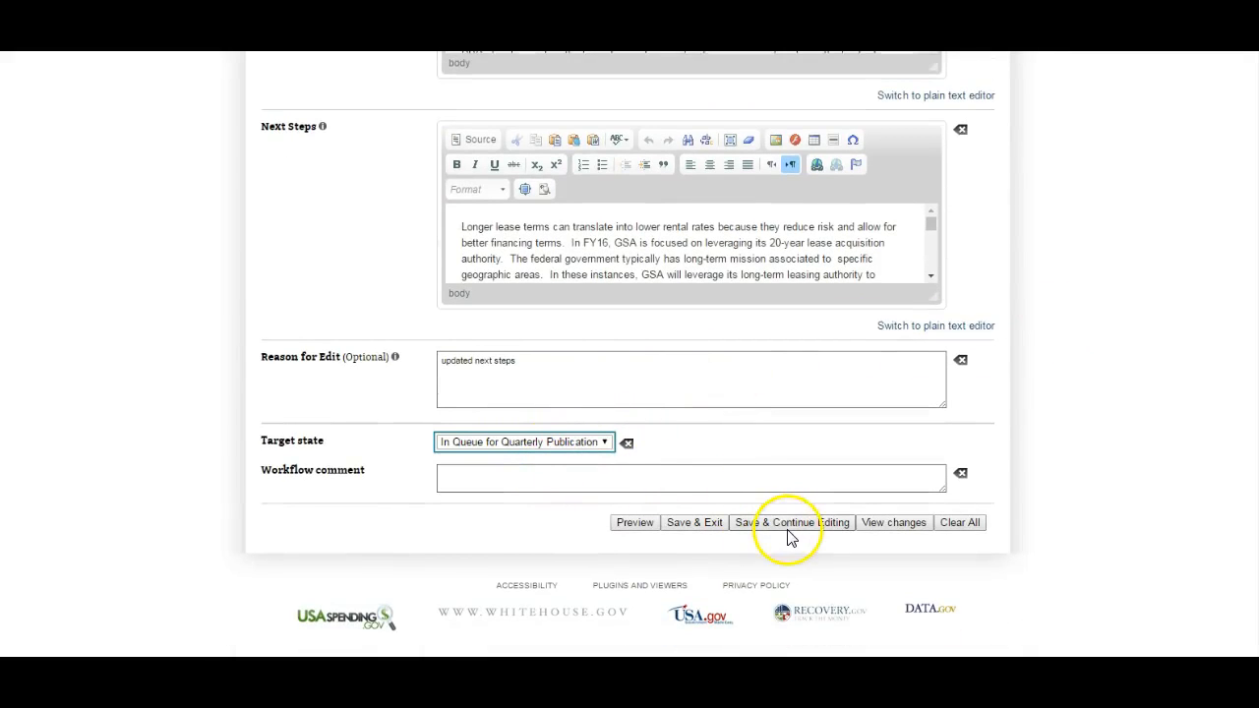
pyautogui.click(696, 525)
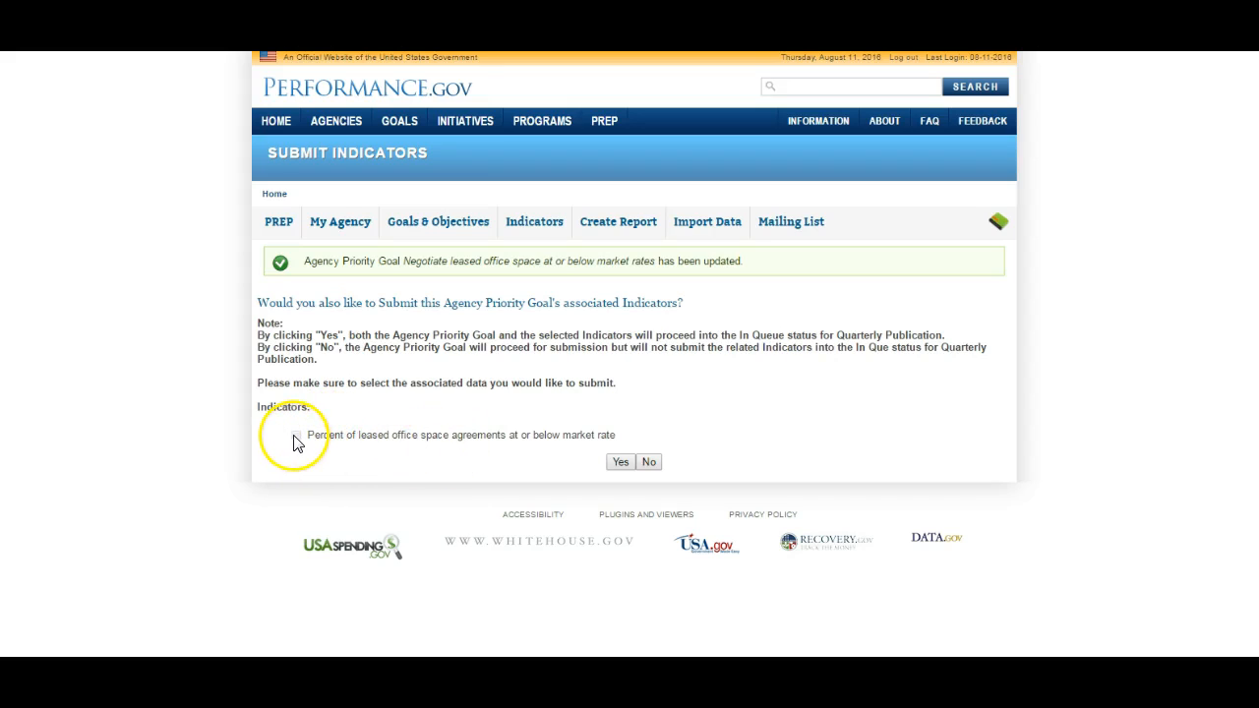
pyautogui.click(622, 465)
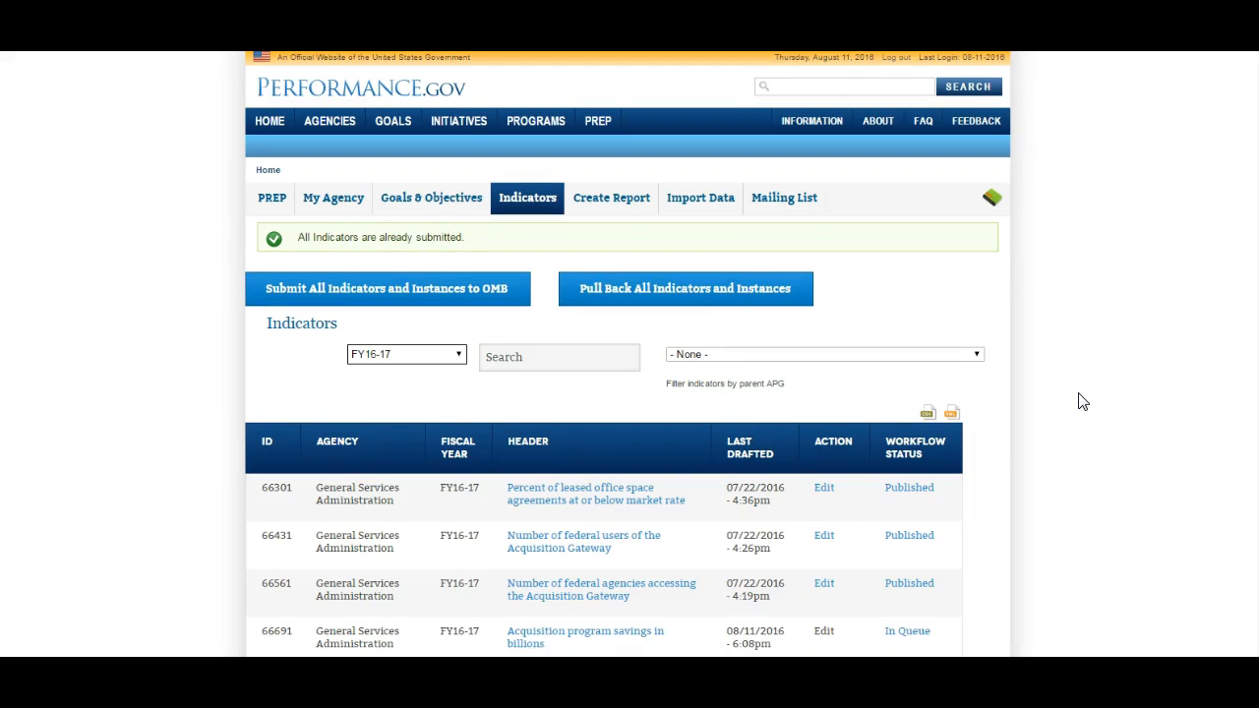
pyautogui.scroll(-1, 1082, 401)
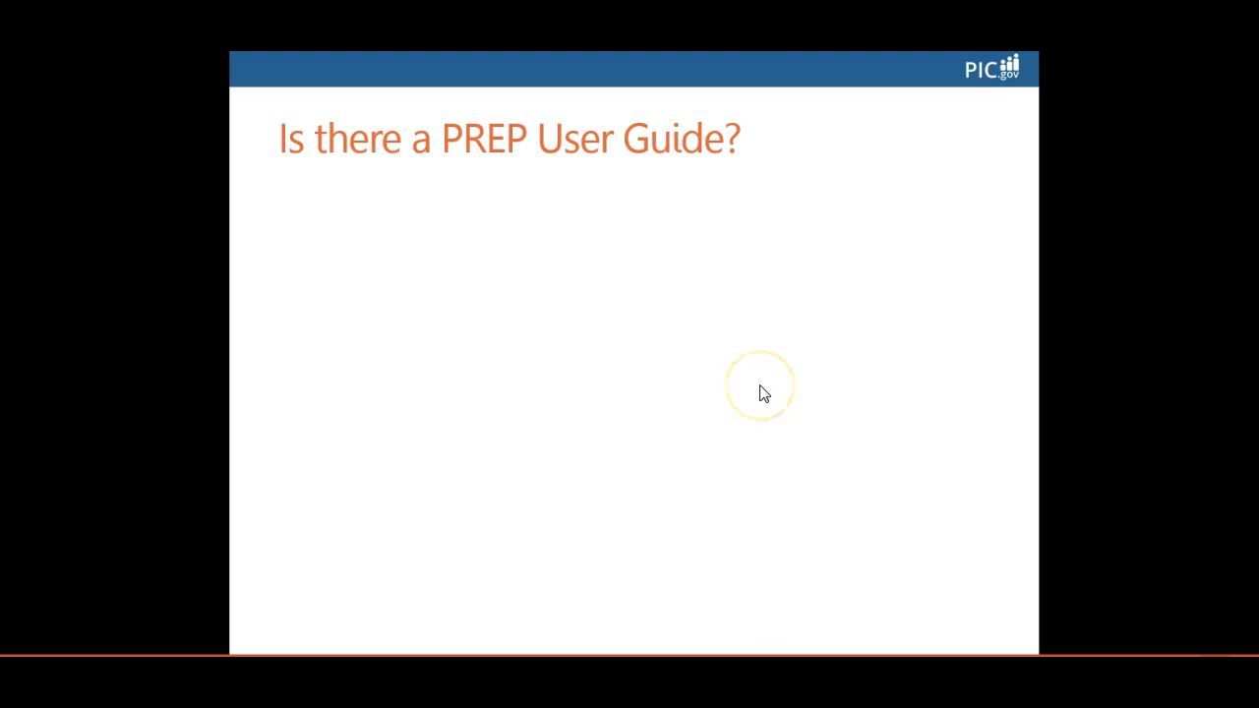
pyautogui.click(760, 385)
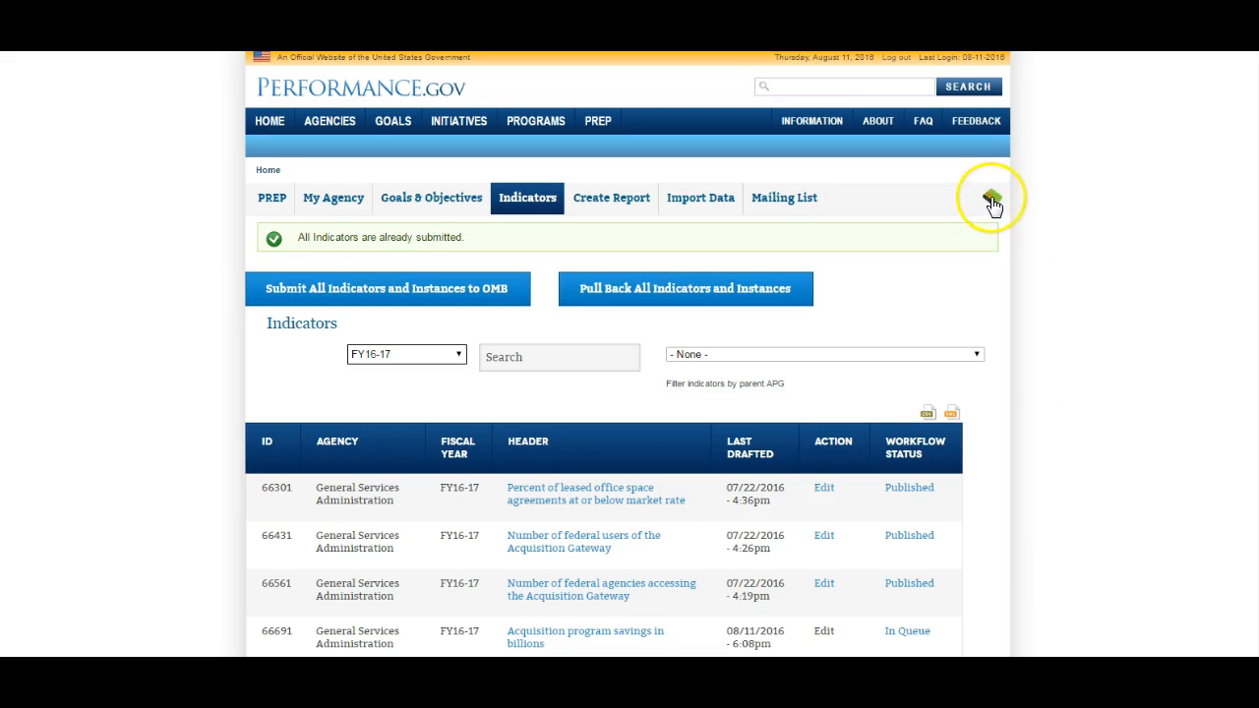
# Step: Open the Performance.gov user guide from the Indicators page and look through its cover page and revision history in Word
pyautogui.click(992, 202)
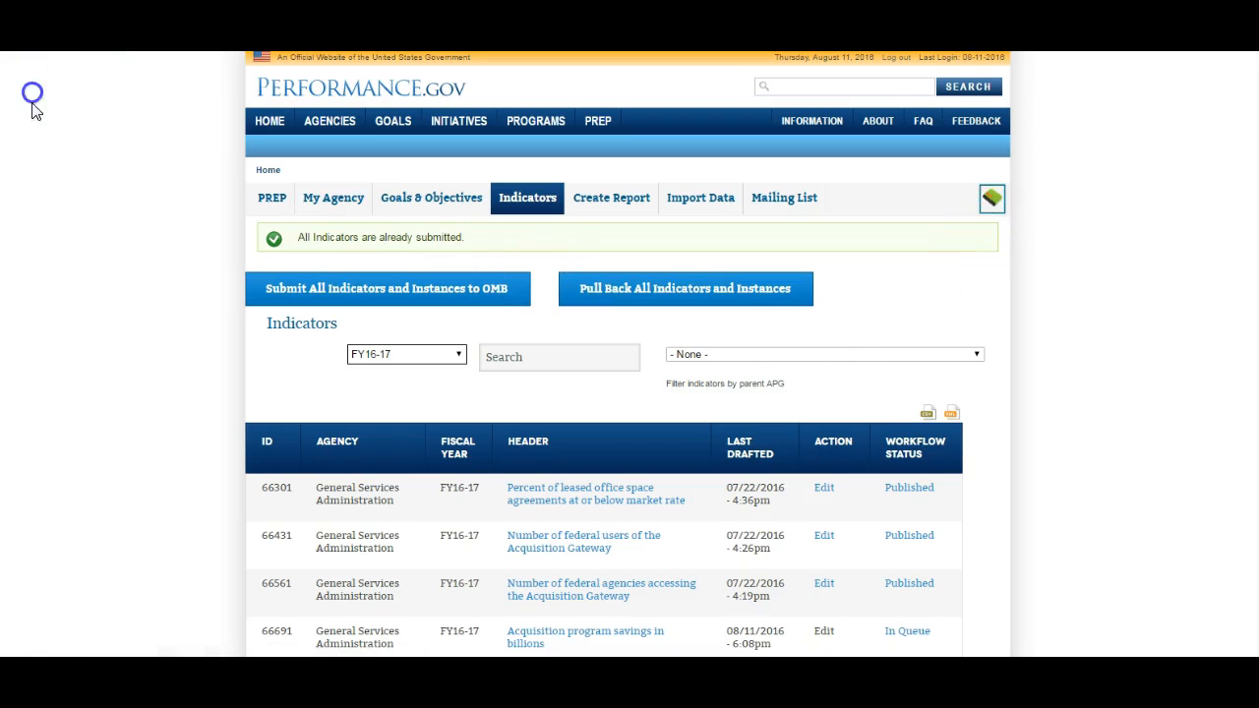
pyautogui.scroll(-5, 876, 315)
pyautogui.scroll(-10, 878, 312)
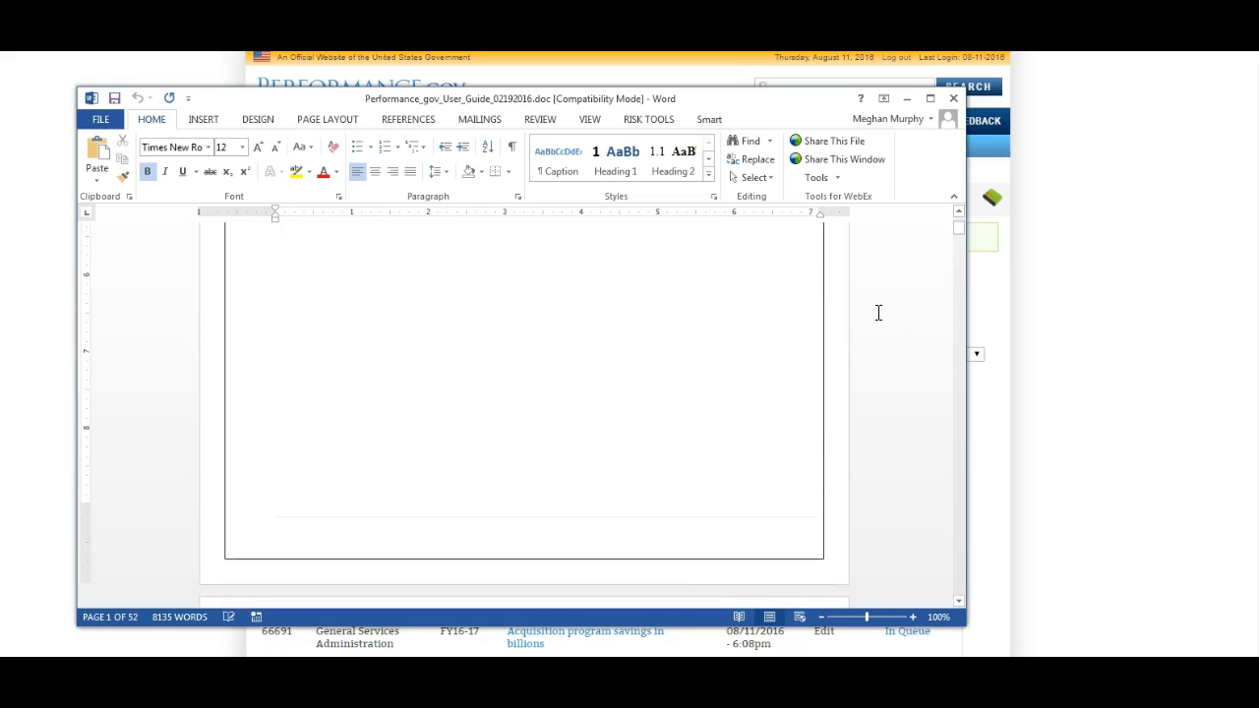
pyautogui.scroll(-5, 328, 360)
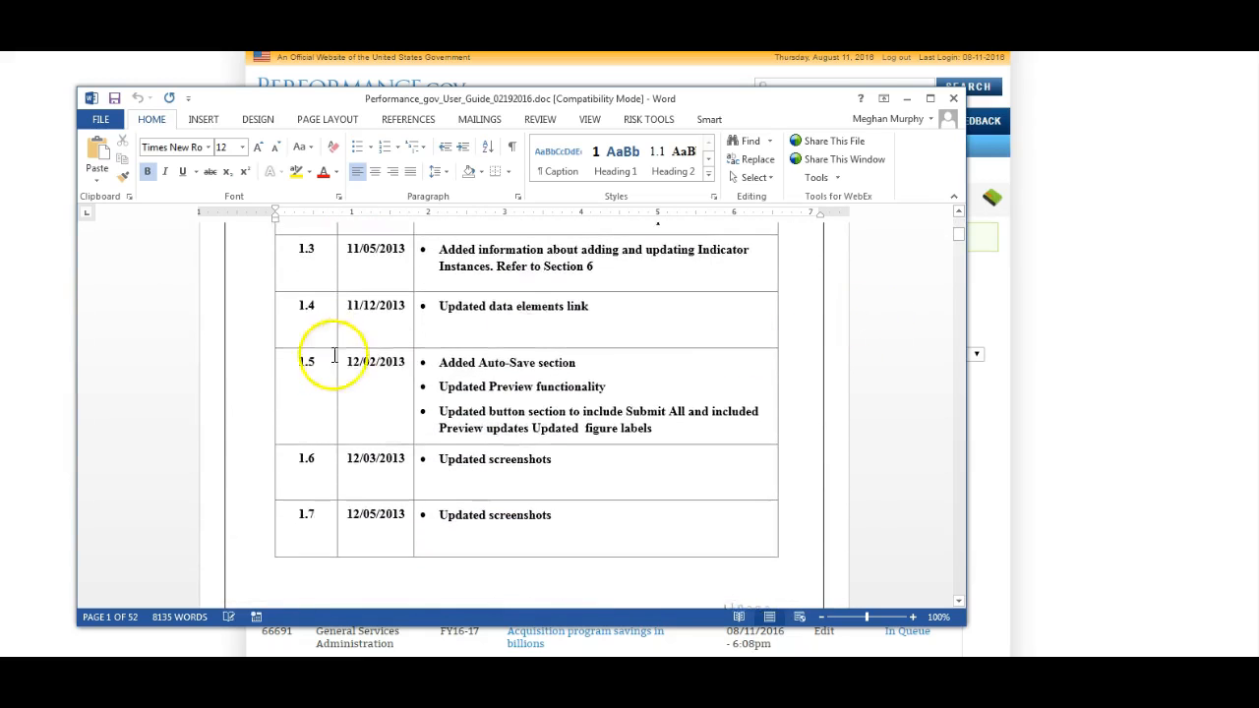